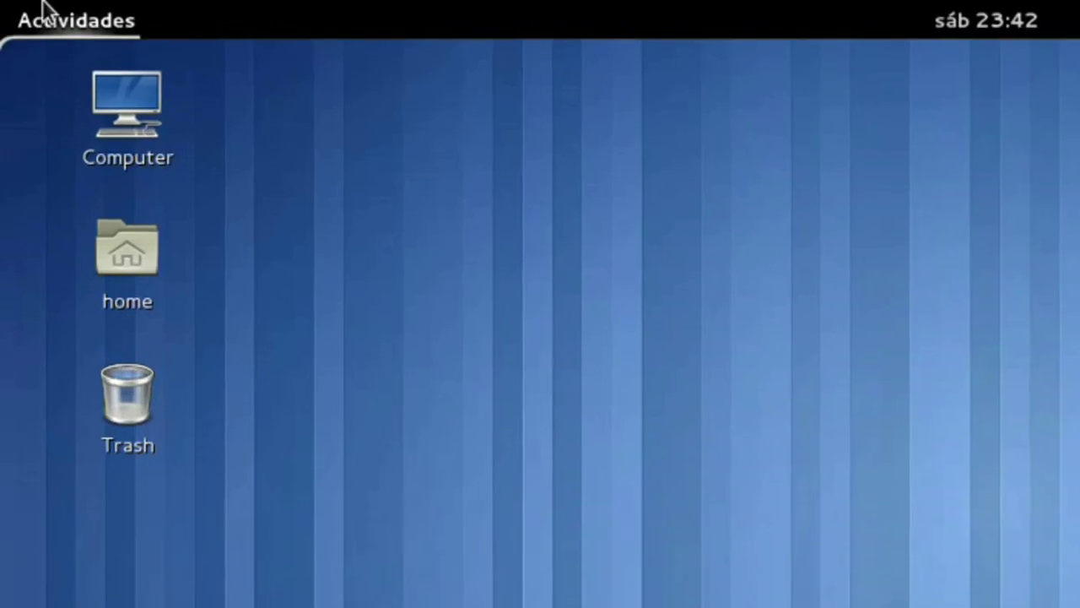
# Launch the Captura de pantalla tool from the Accesorios applications.
pyautogui.click(42, 4)
pyautogui.click(432, 89)
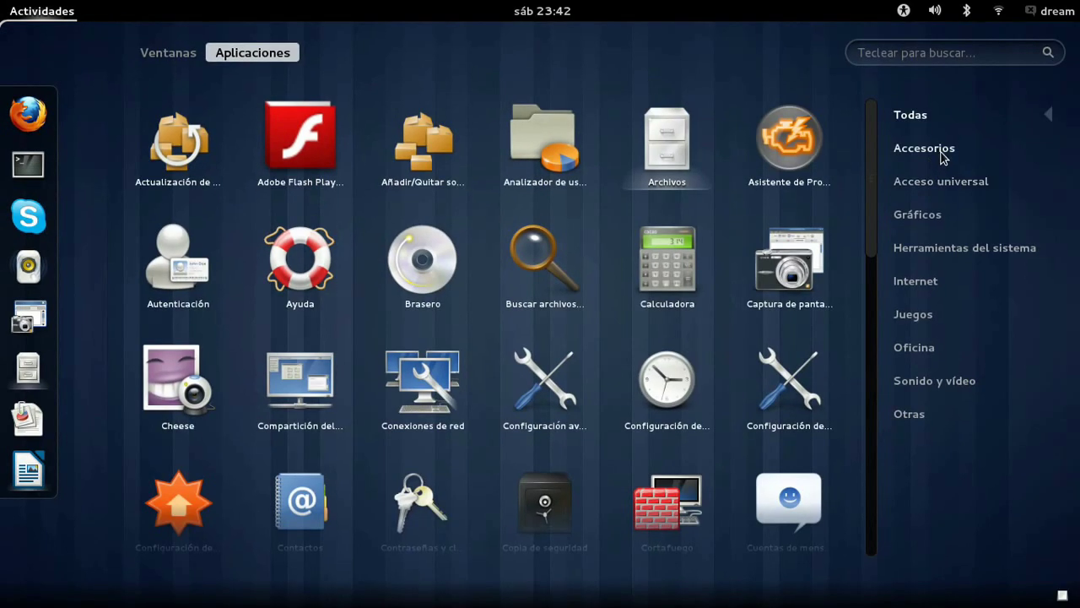
pyautogui.click(939, 153)
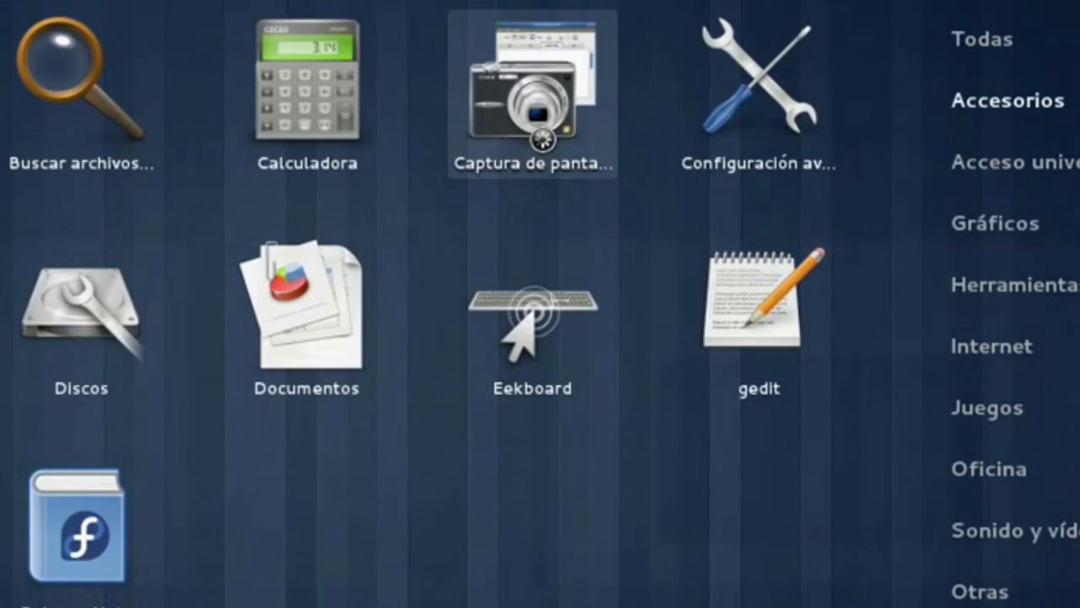
pyautogui.click(658, 169)
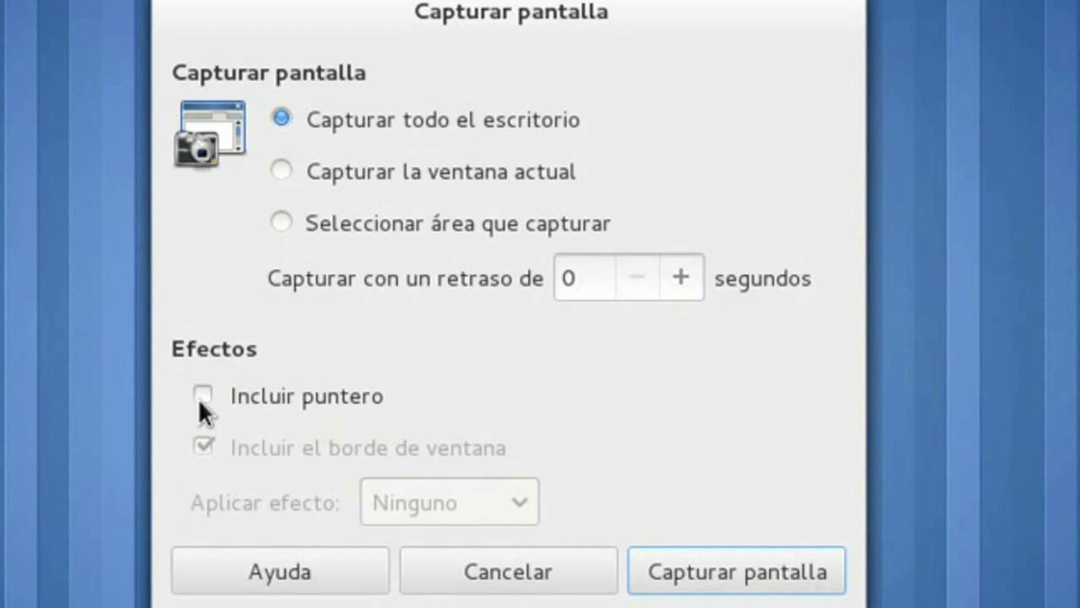
# Capture the entire desktop with a delay of 0 seconds.
pyautogui.click(589, 278)
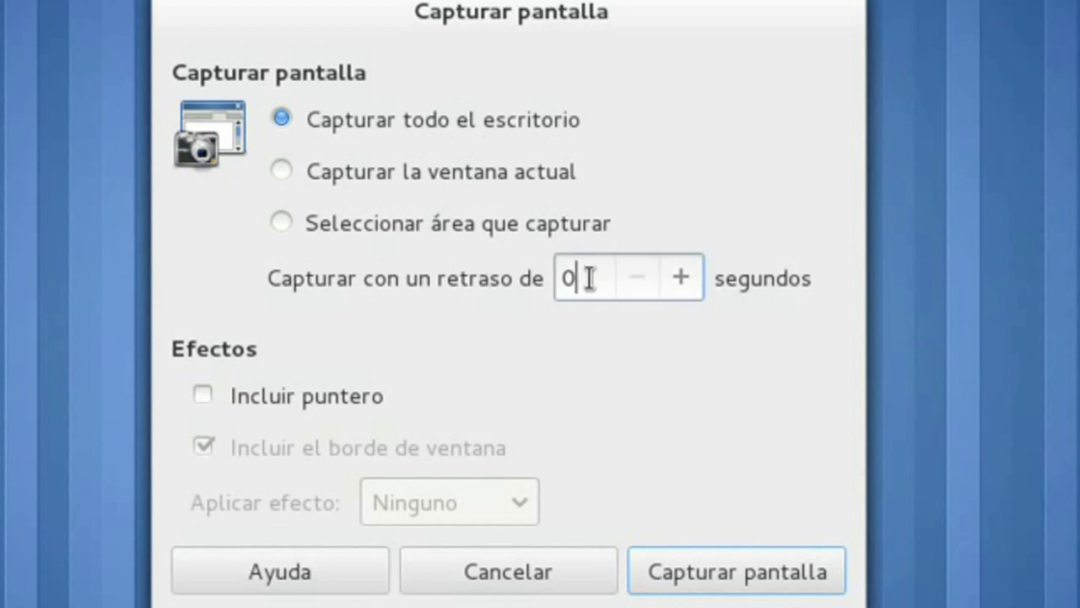
pyautogui.doubleClick(589, 278)
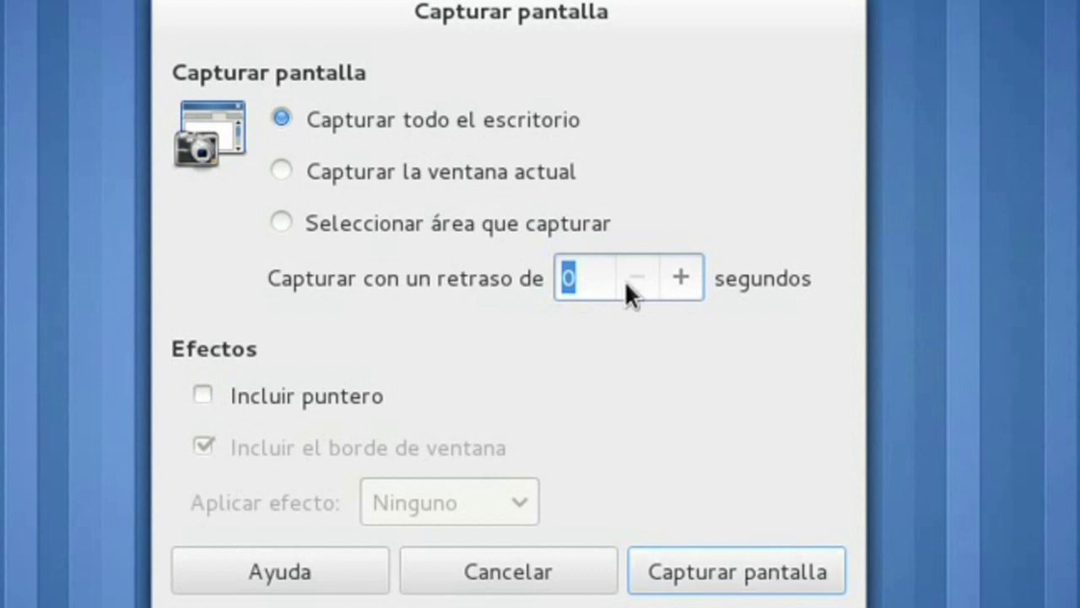
pyautogui.click(596, 277)
pyautogui.doubleClick(595, 278)
pyautogui.click(603, 278)
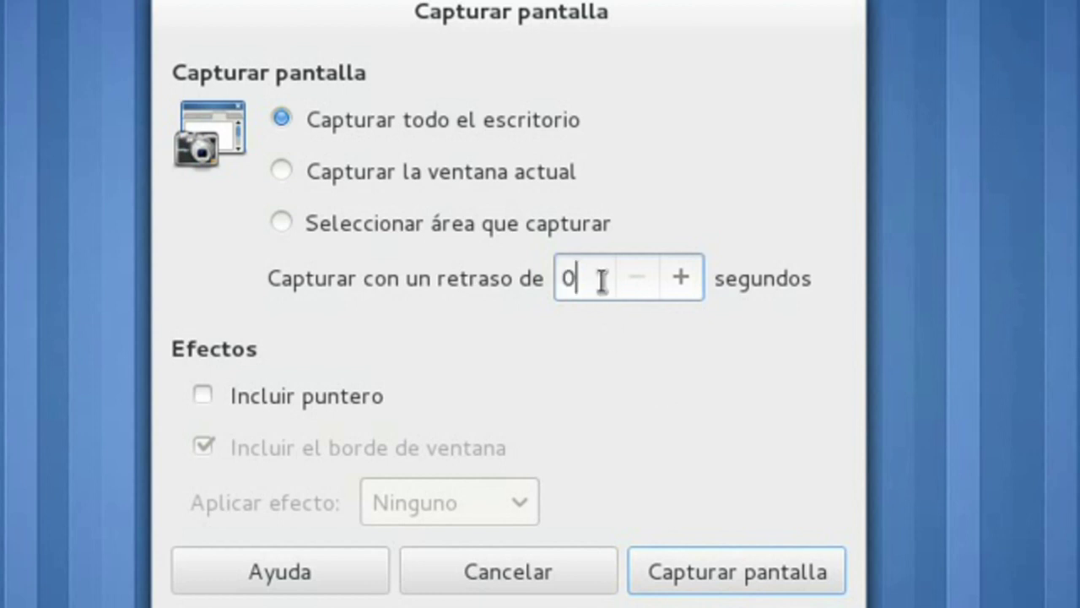
pyautogui.moveTo(602, 278); pyautogui.dragTo(567, 278)
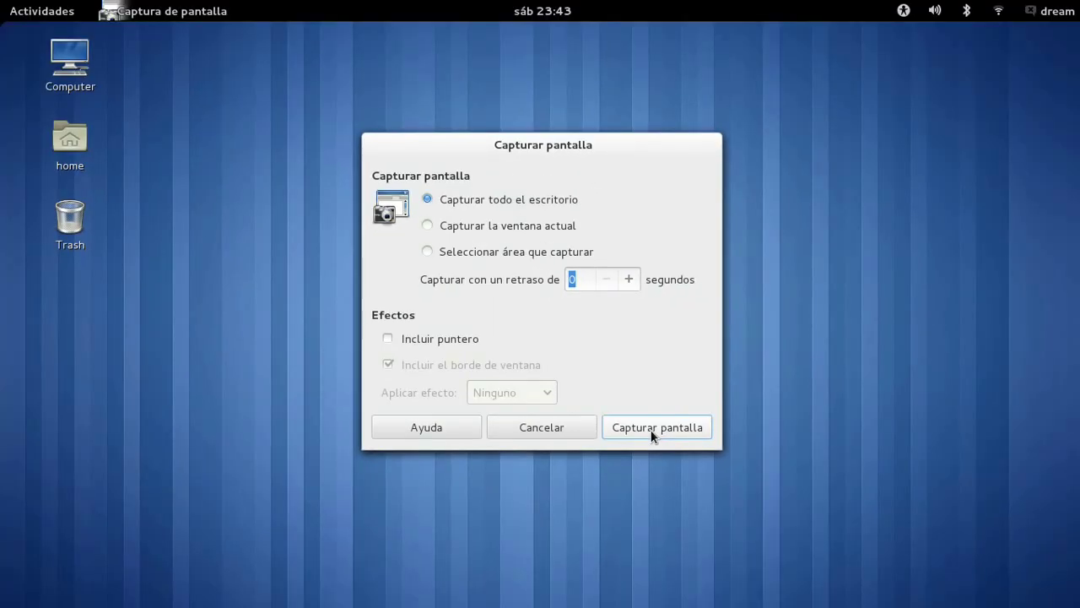
pyautogui.click(662, 452)
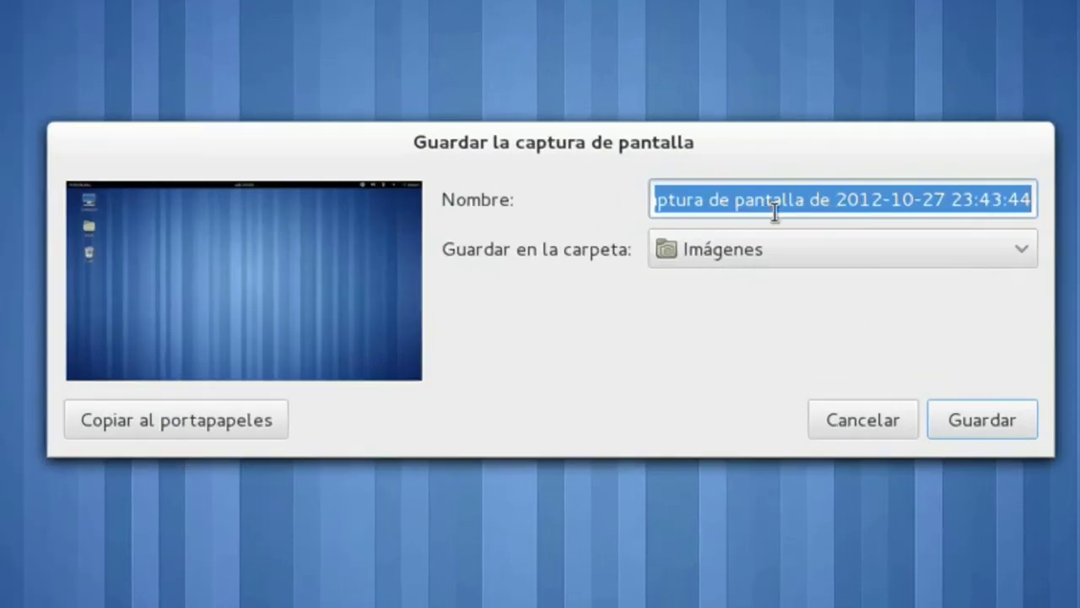
# Name the desktop capture todo.png and keep Imágenes as its destination folder.
pyautogui.write('t')
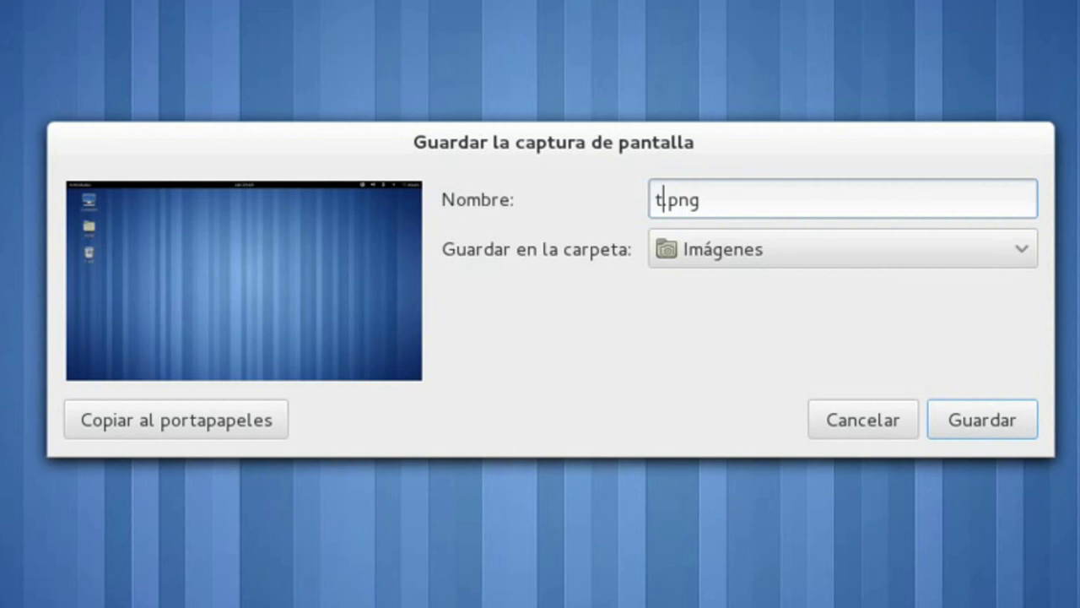
pyautogui.write('odo')
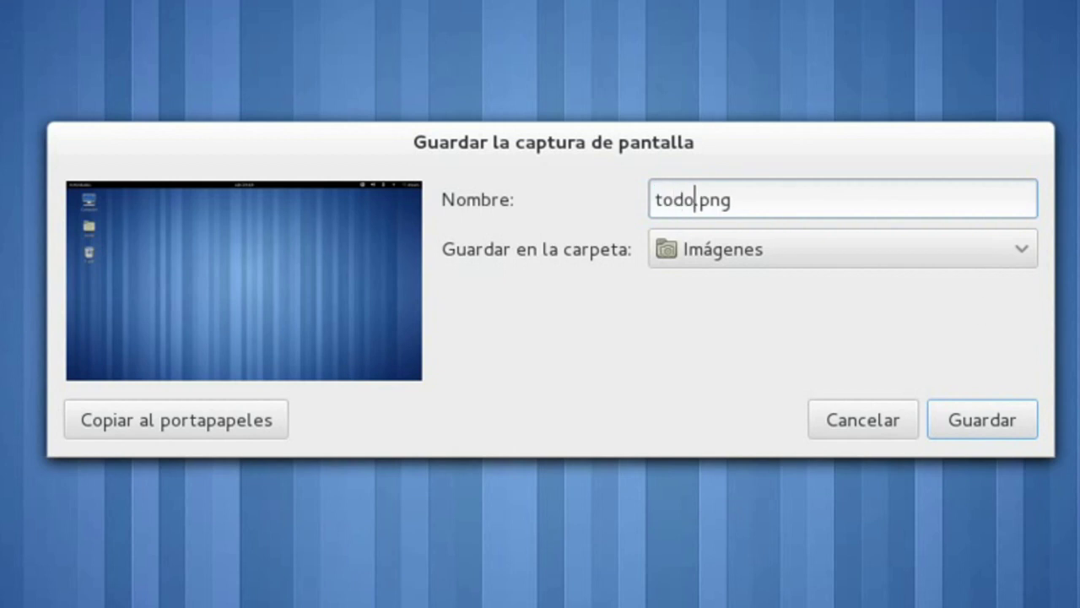
pyautogui.click(1022, 250)
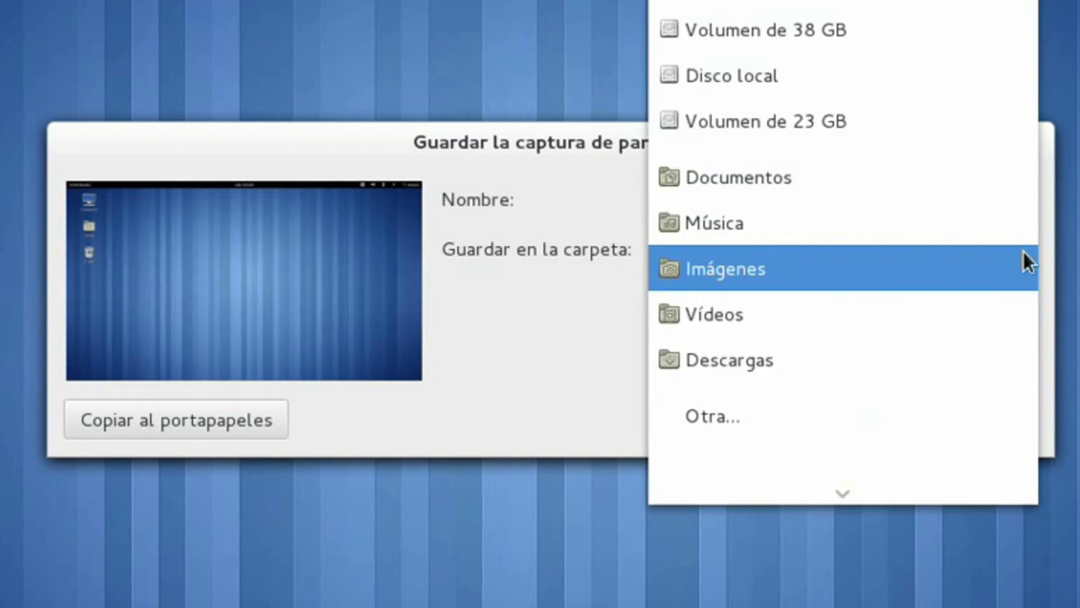
pyautogui.click(1023, 250)
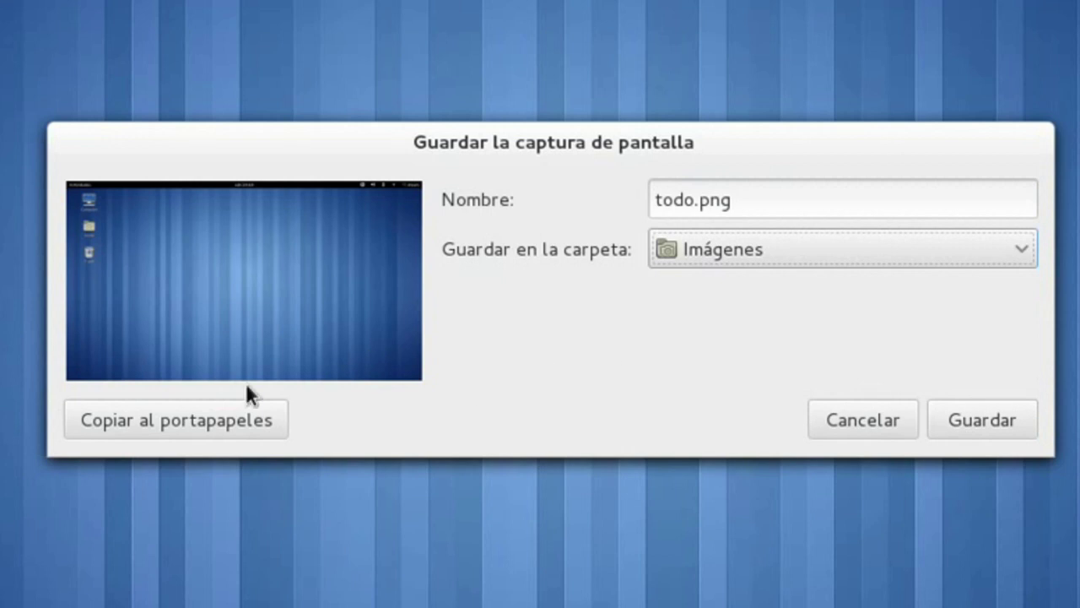
# Copy the capture to the clipboard and paste it into the LibreOffice Writer document in place of the existing image.
pyautogui.click(193, 417)
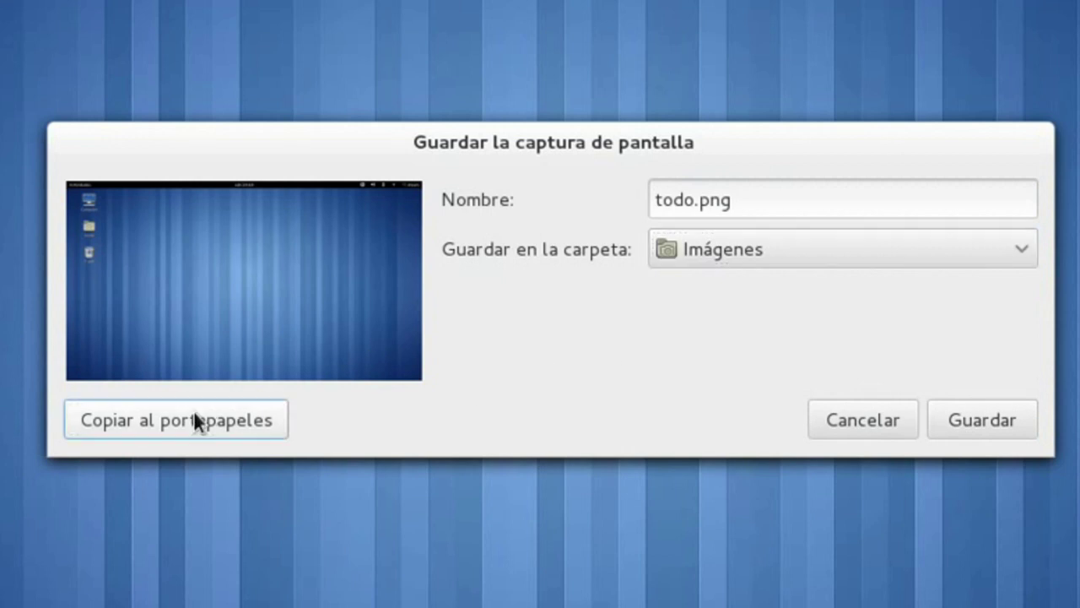
pyautogui.press('super')
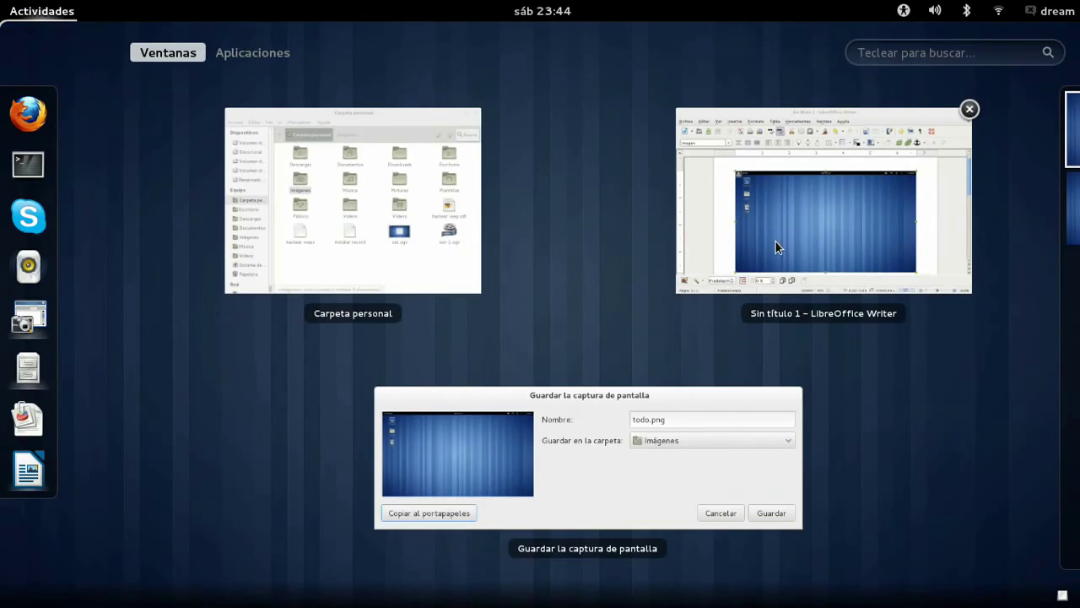
pyautogui.click(775, 241)
pyautogui.press('Delete')
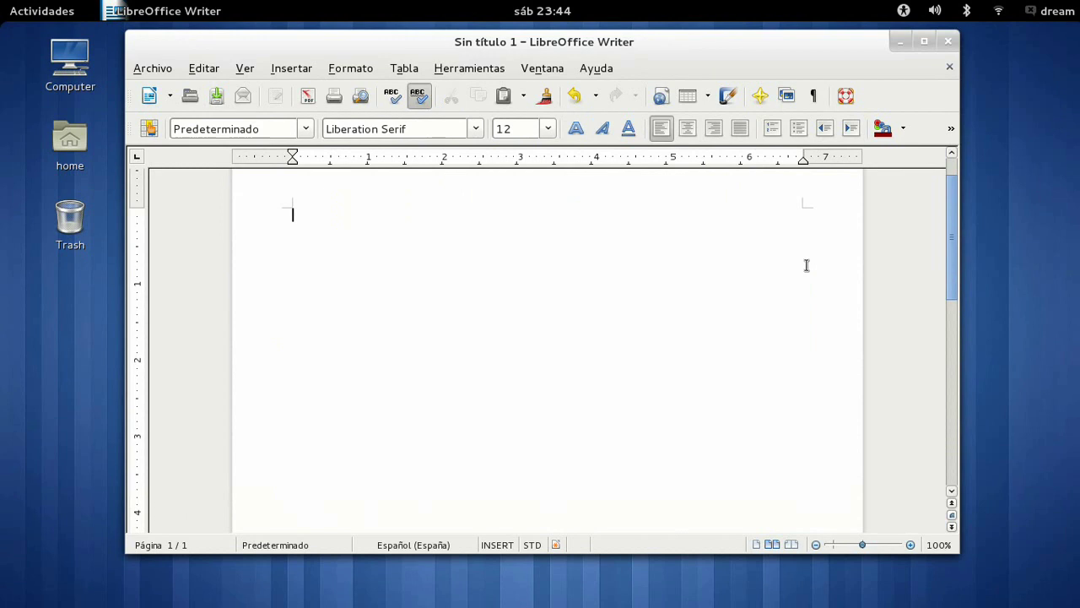
pyautogui.hotkey('ctrl', 'v')
# Minimize the Writer window and save the desktop capture from the screenshot dialog.
pyautogui.hotkey('alt', 'space')
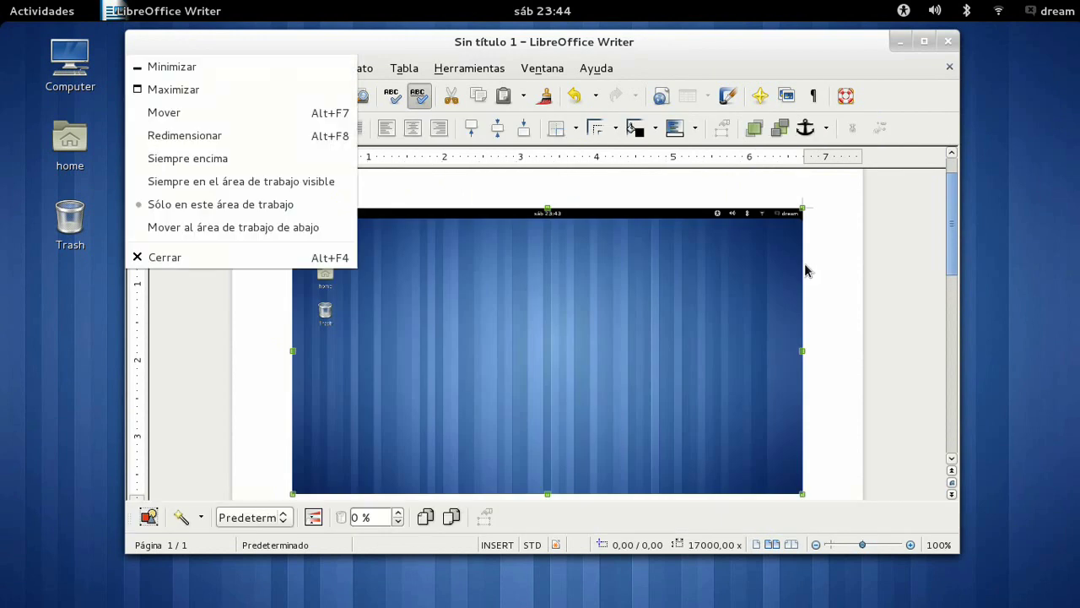
pyautogui.press('Return')
pyautogui.press('Print')
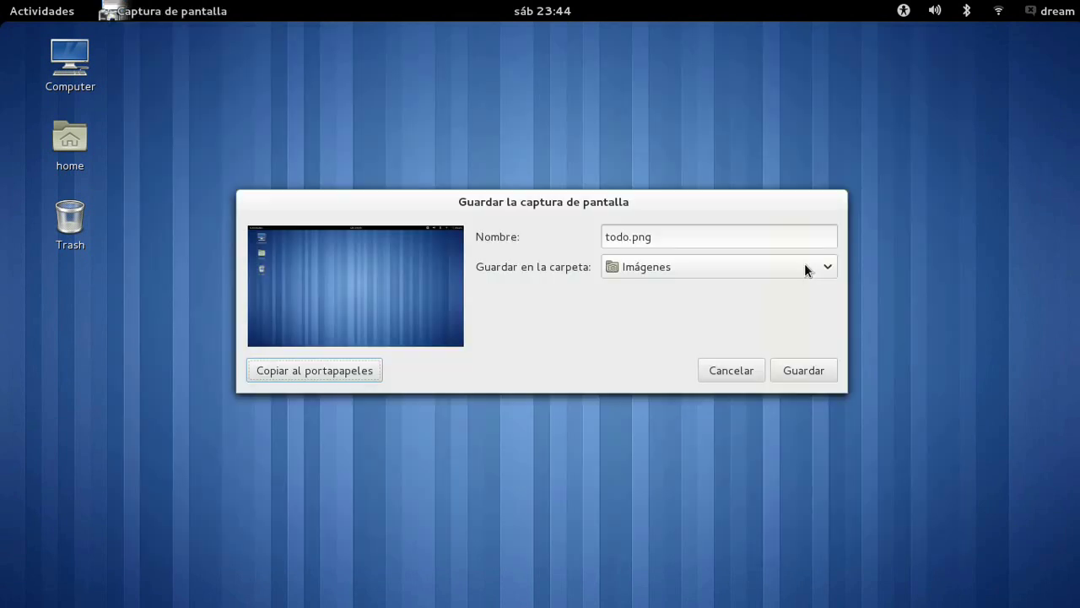
pyautogui.click(802, 370)
# View todo.png from the Imágenes folder in the image viewer, then close the viewer.
pyautogui.press('super')
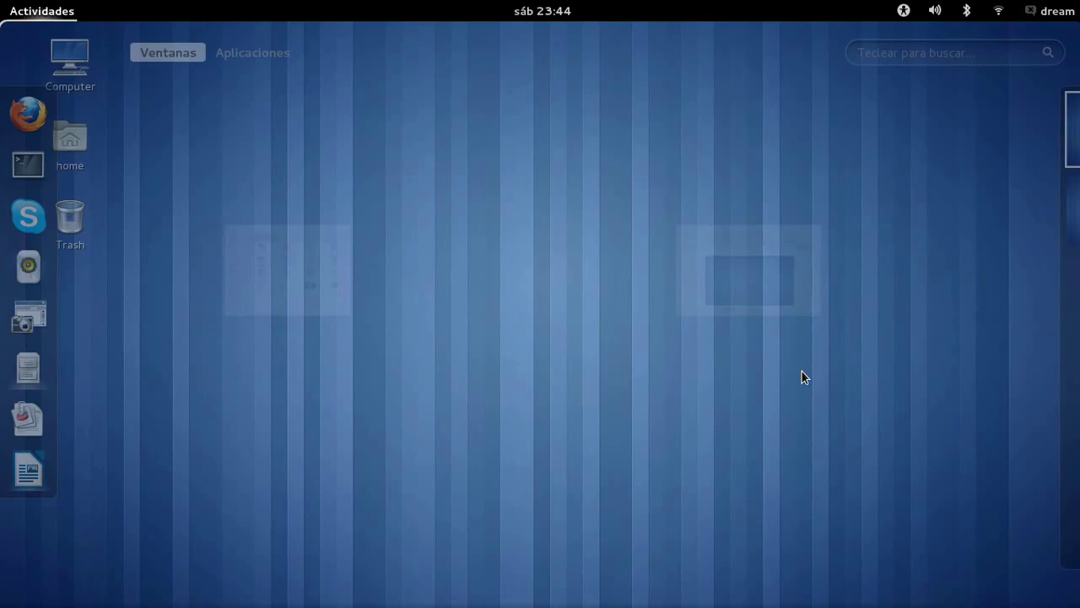
pyautogui.click(30, 372)
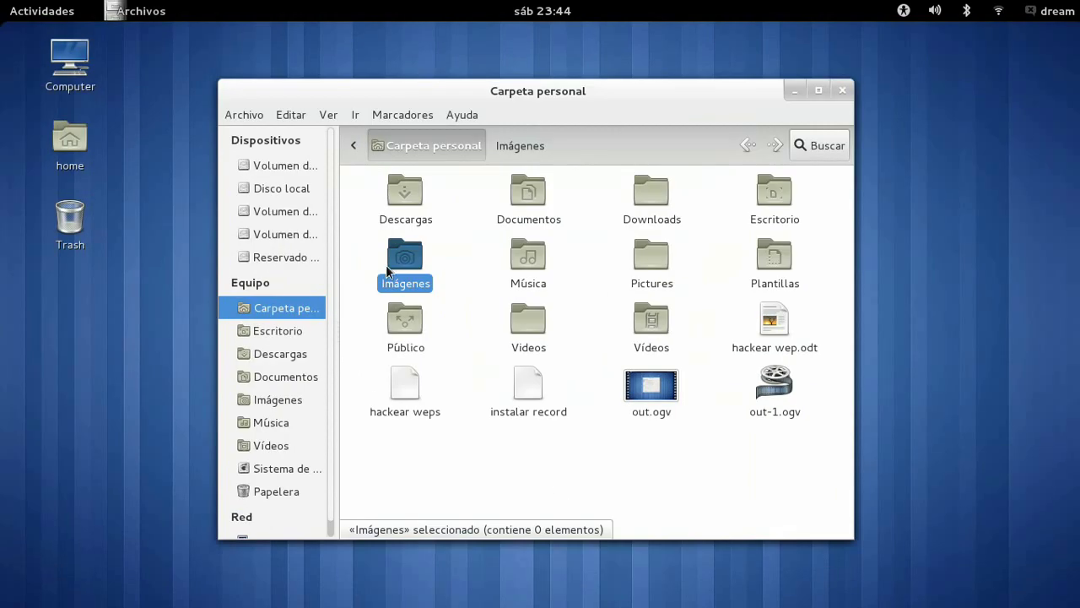
pyautogui.doubleClick(390, 259)
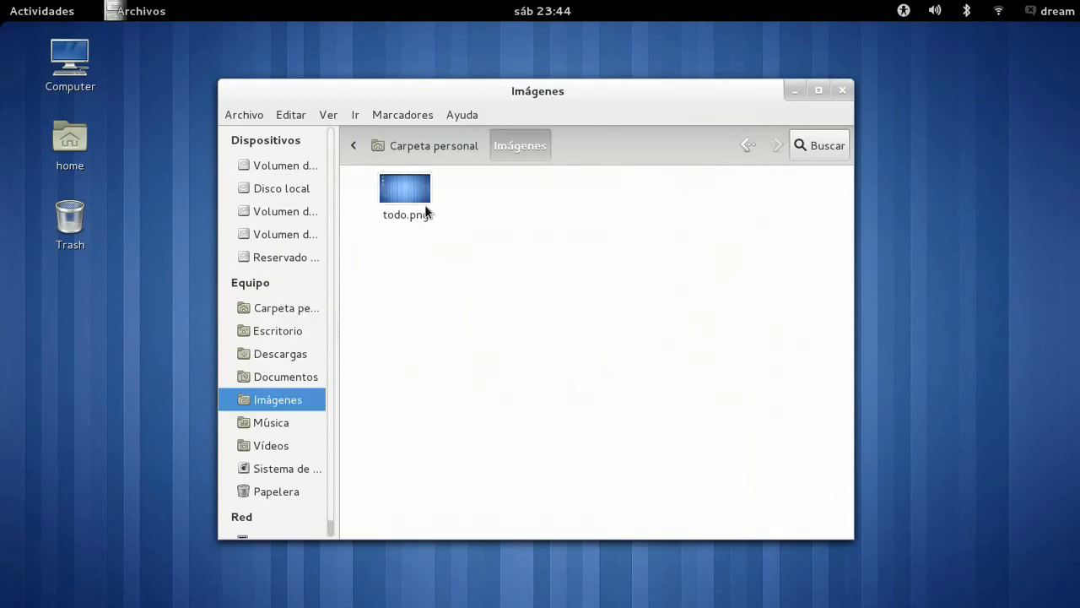
pyautogui.click(420, 206)
pyautogui.doubleClick(419, 206)
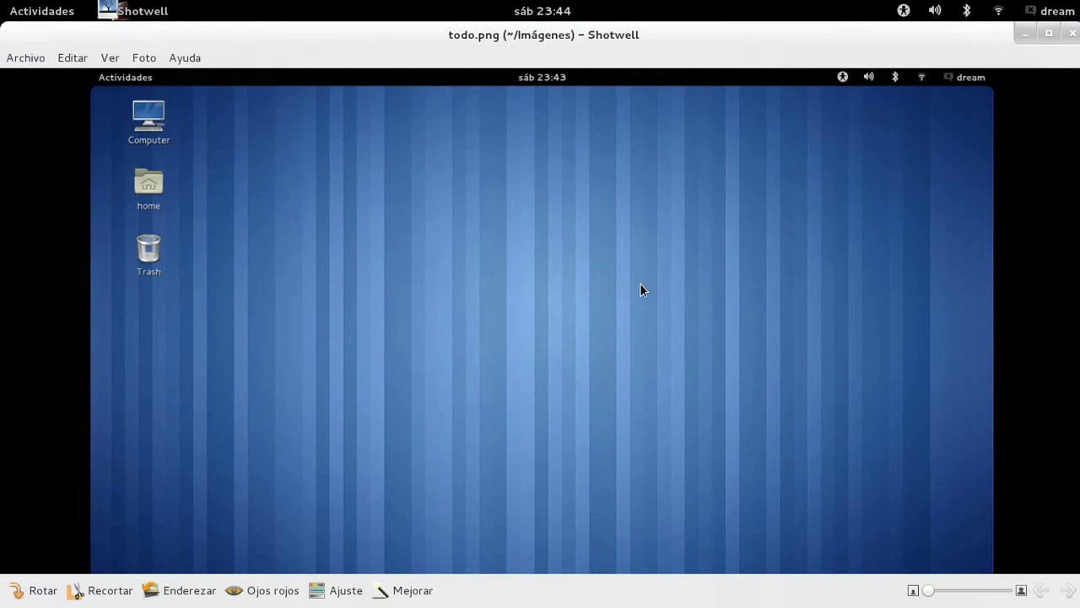
pyautogui.click(1072, 33)
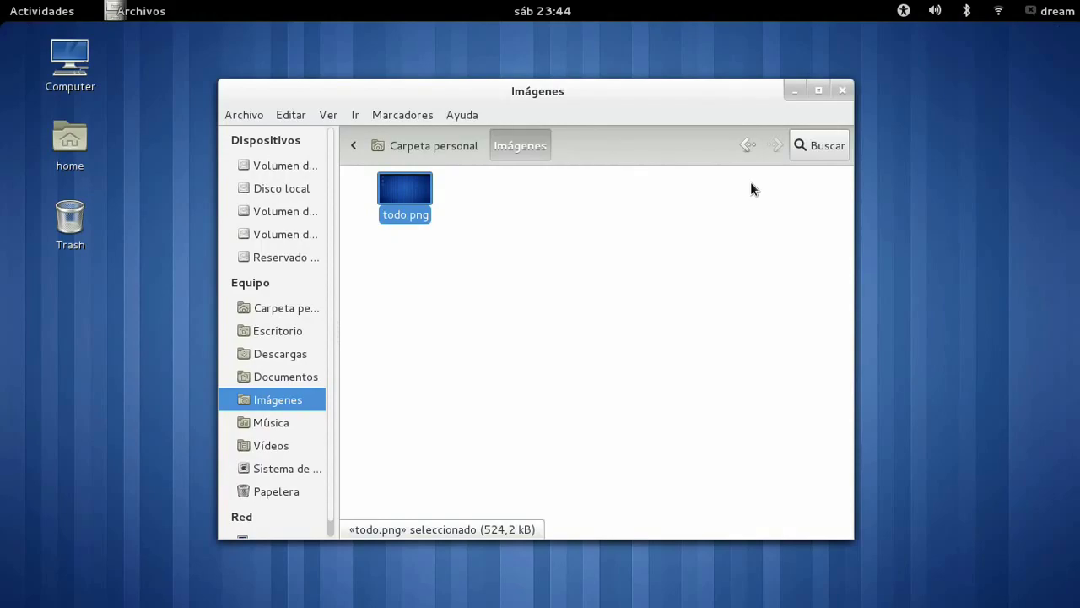
# Reopen the screenshot tool over the Imágenes window and set it to capture the current window.
pyautogui.click(20, 5)
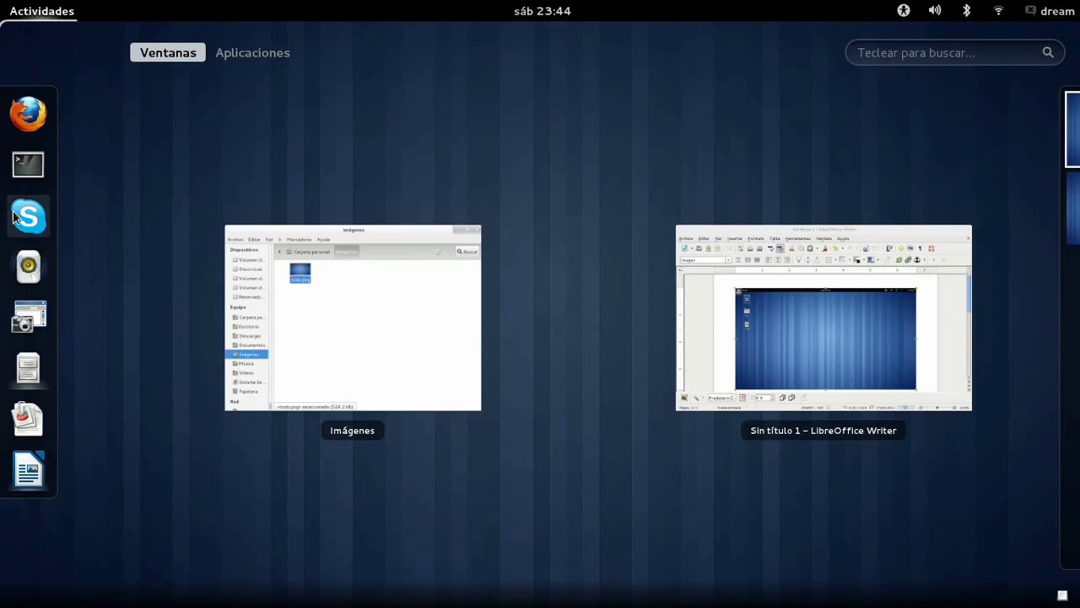
pyautogui.click(28, 316)
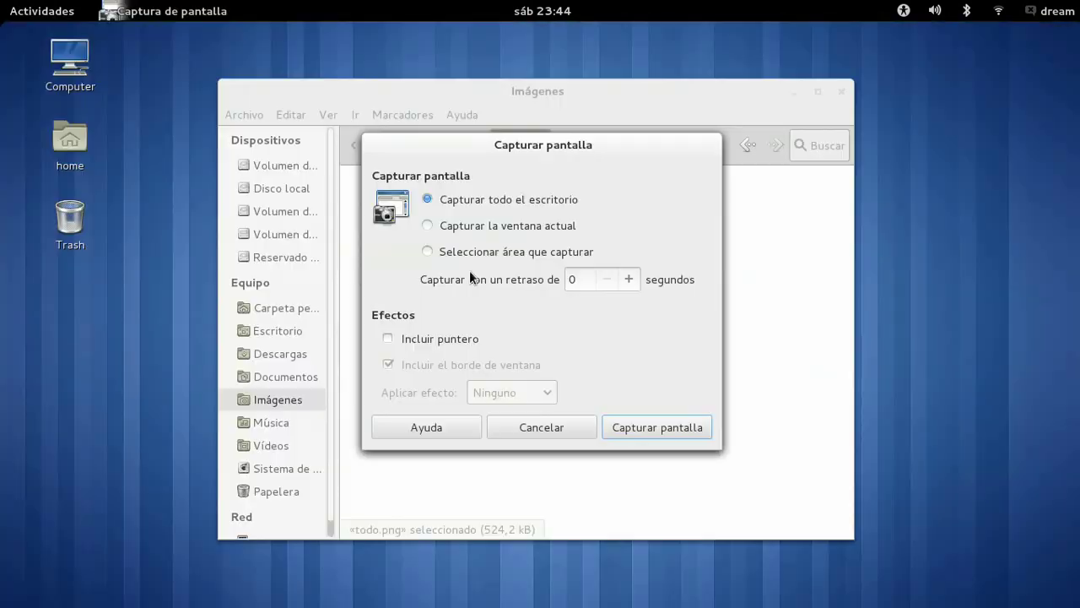
pyautogui.click(508, 228)
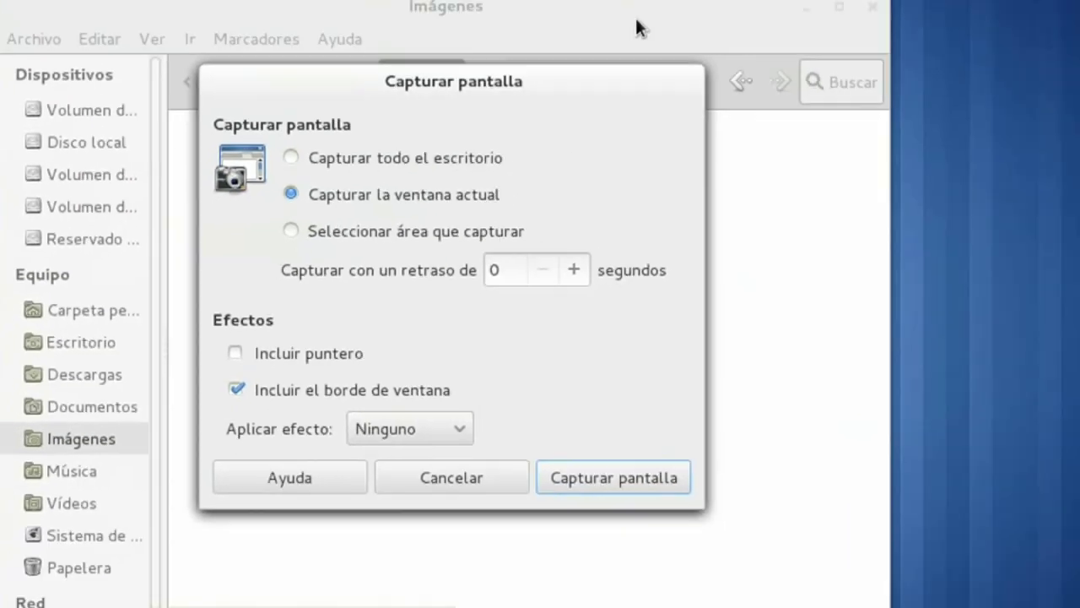
pyautogui.press('Return')
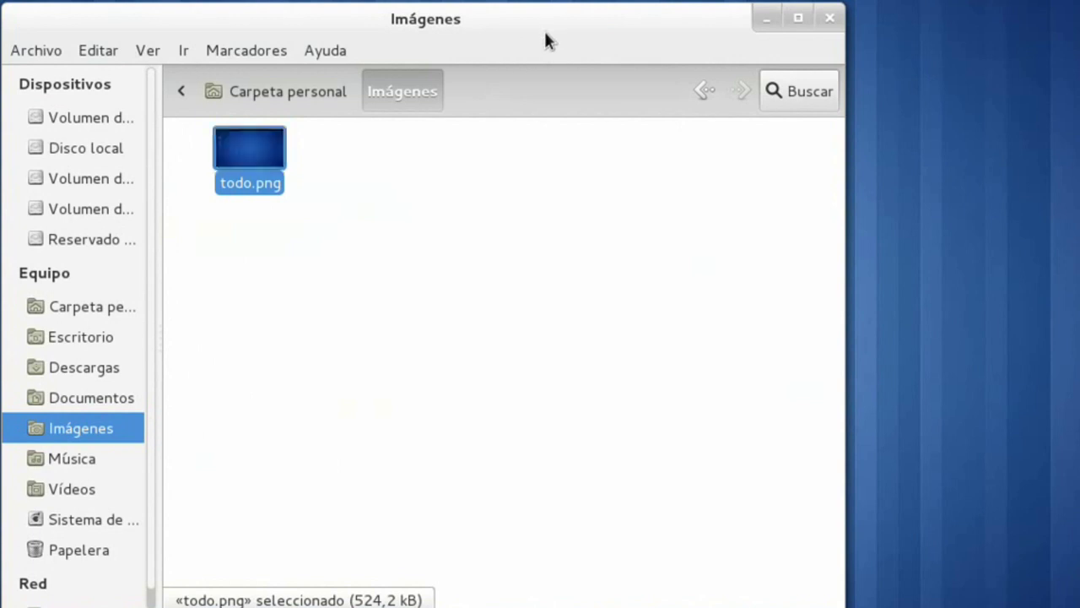
pyautogui.press('super')
pyautogui.click(238, 150)
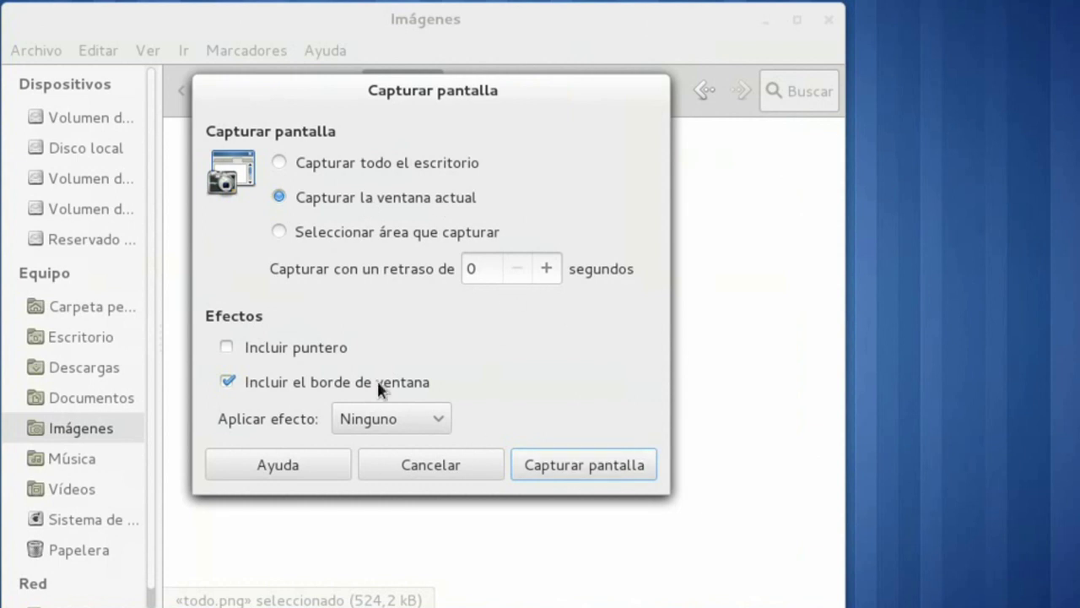
# Capture the Imágenes window with its border and no effect, saving it as ventana.png in Imágenes.
pyautogui.click(442, 418)
pyautogui.click(442, 417)
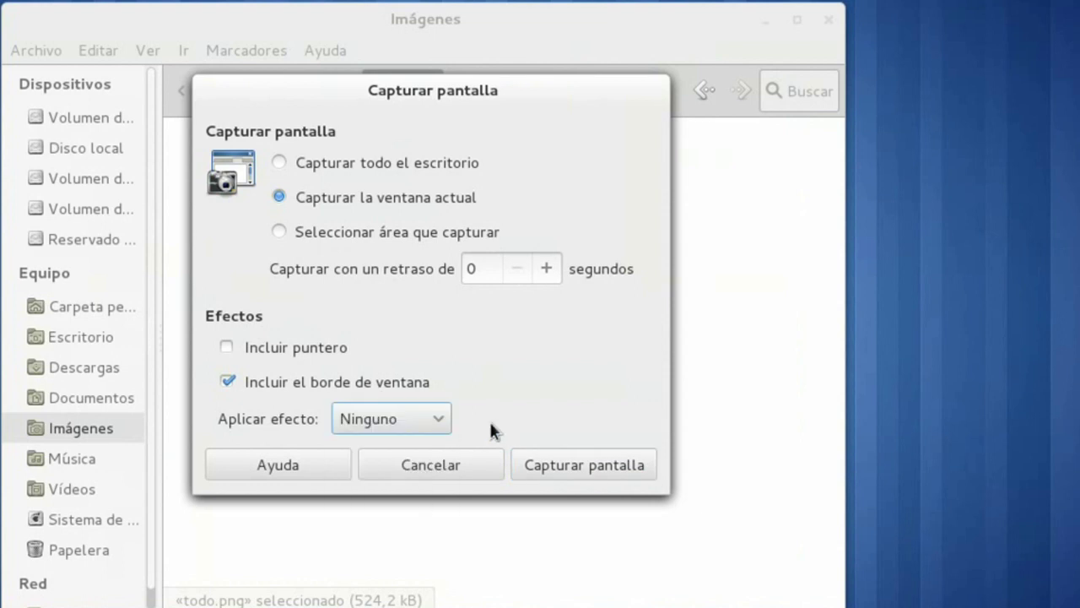
pyautogui.click(586, 465)
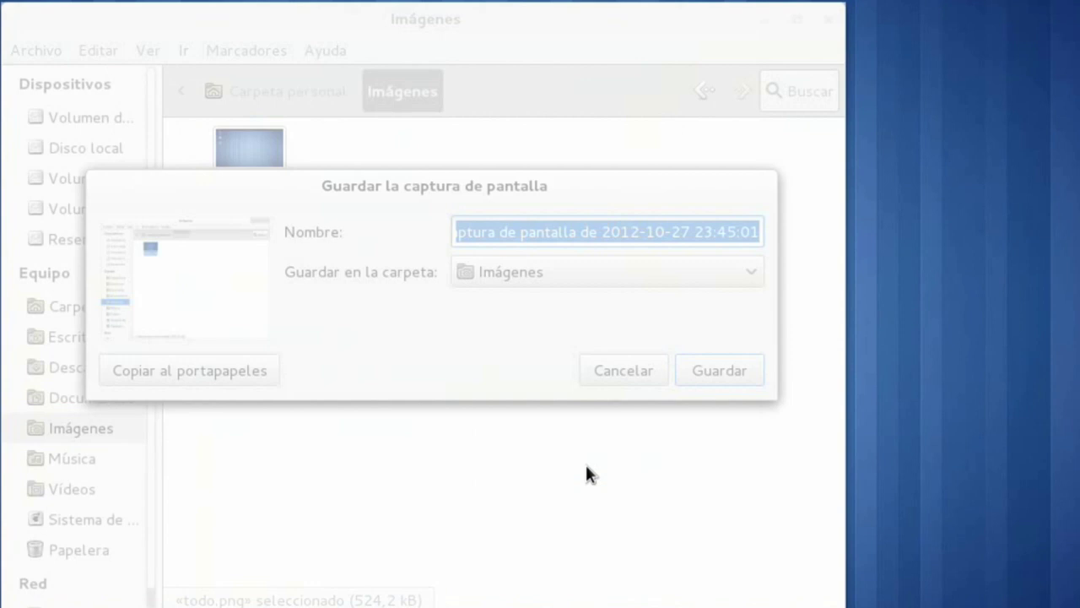
pyautogui.press('BackSpace')
pyautogui.write('ventana.png')
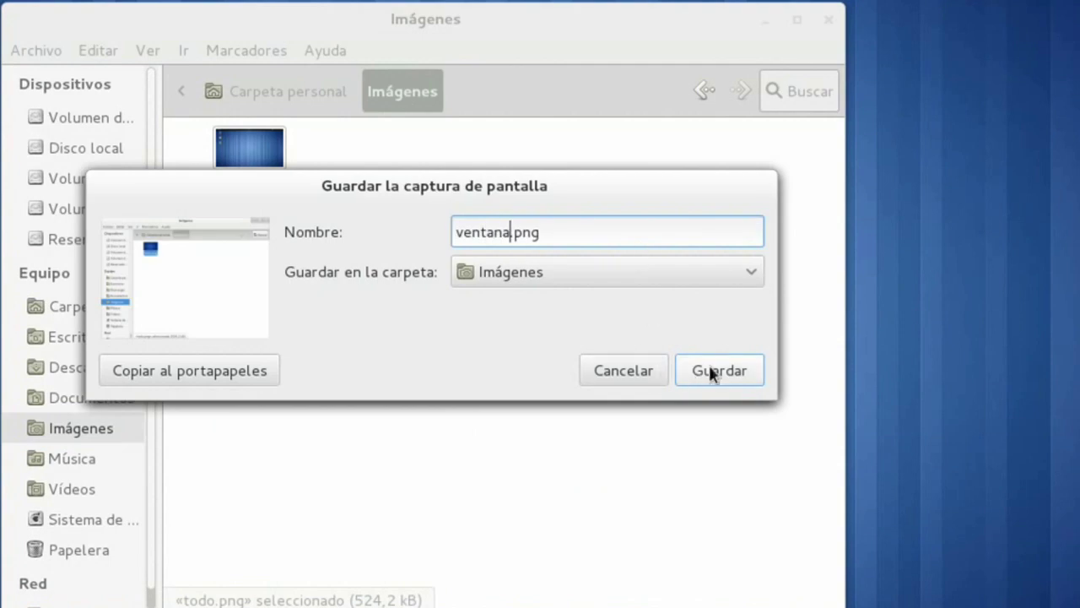
pyautogui.click(709, 366)
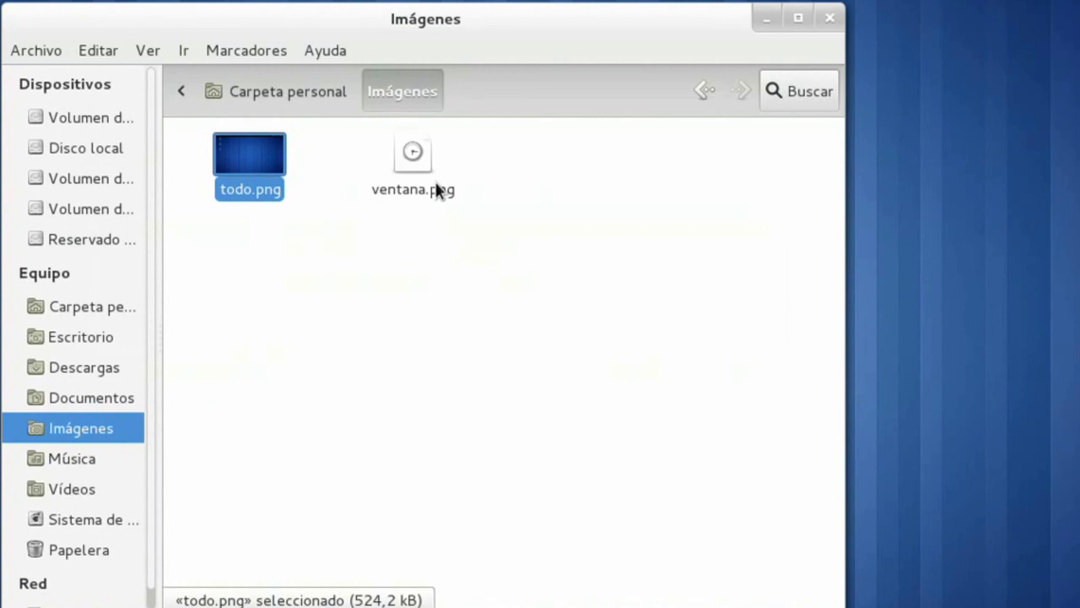
pyautogui.click(407, 150)
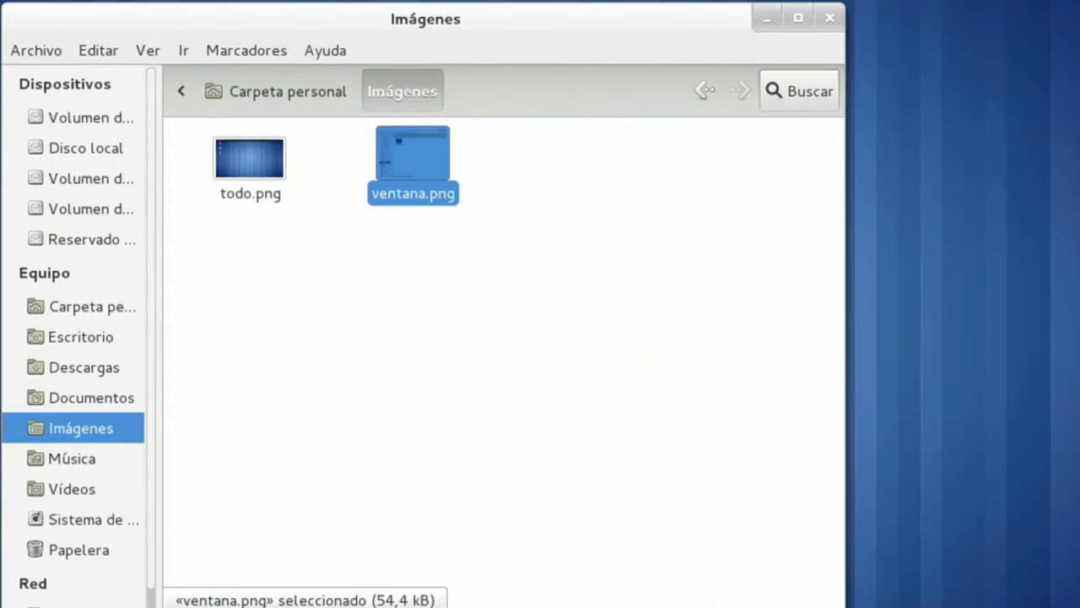
# Reopen the screenshot tool over the Imágenes window and start a capture with the option to select an area.
pyautogui.press('super')
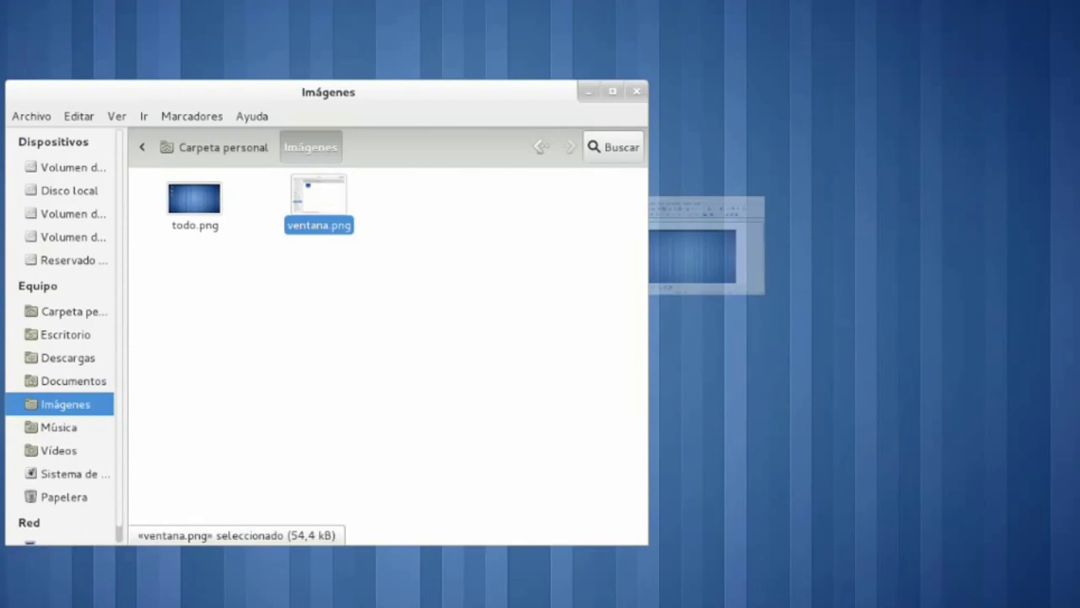
pyautogui.press('super')
pyautogui.press('super')
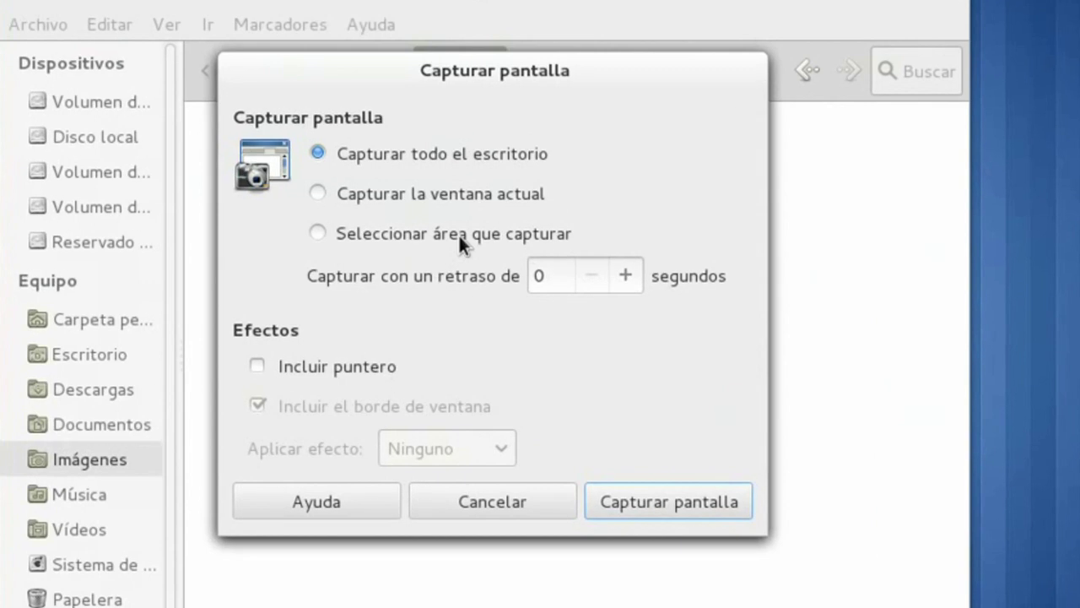
pyautogui.click(413, 233)
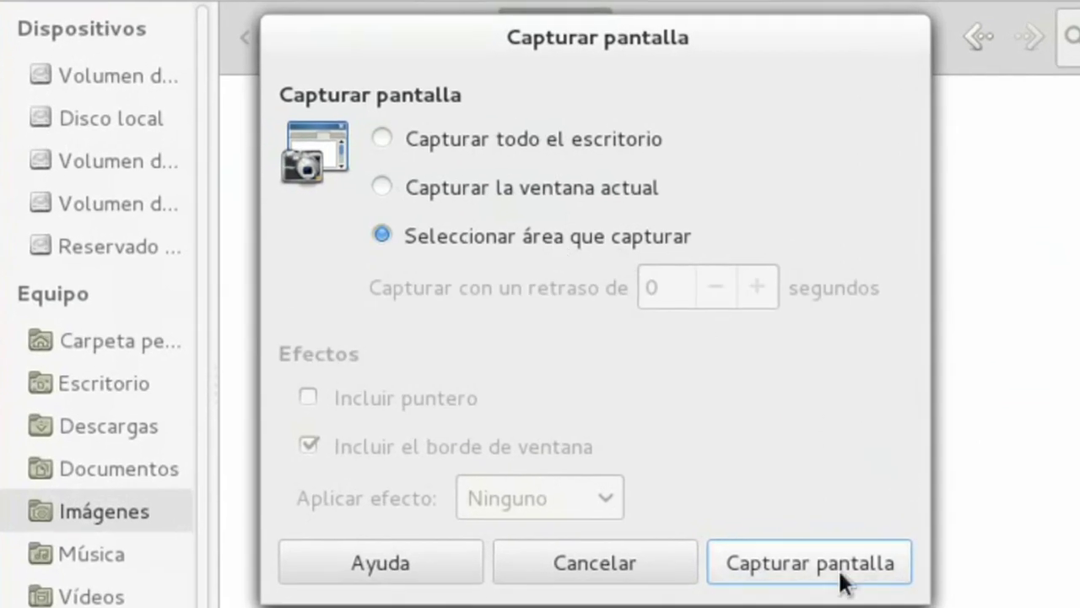
pyautogui.click(806, 559)
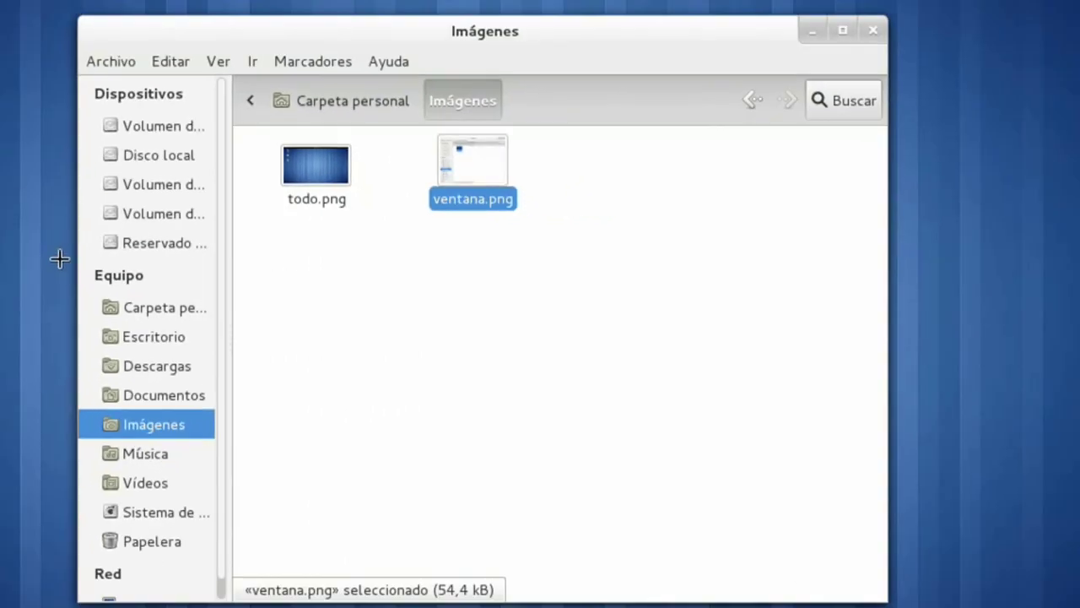
# Capture an area around the Equipo section of the Imágenes window's sidebar and save it as area.png in Imágenes.
pyautogui.moveTo(20, 262); pyautogui.dragTo(253, 594)
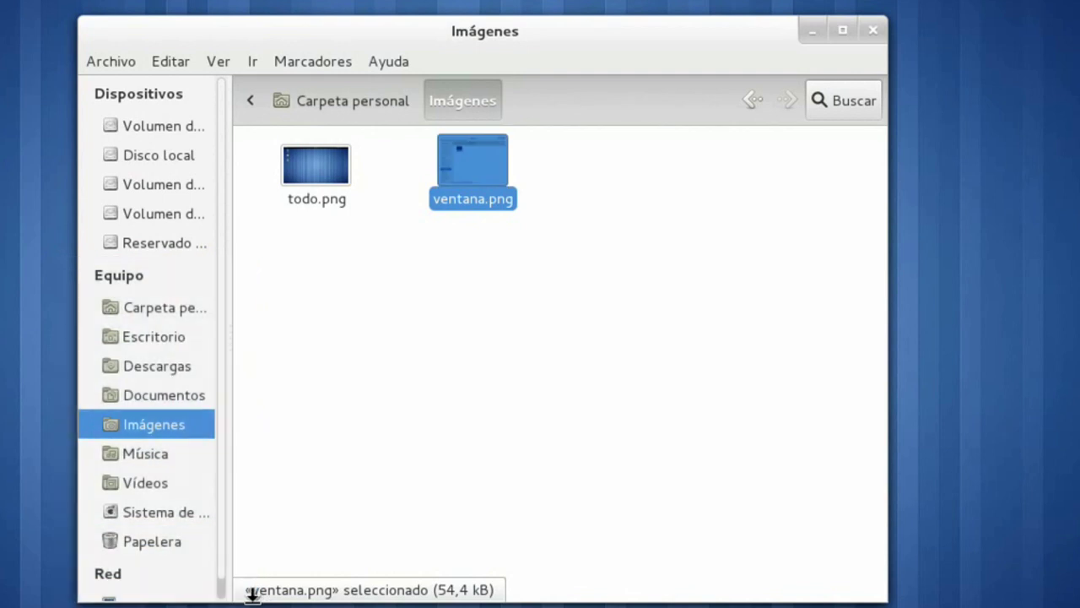
pyautogui.write('a.png')
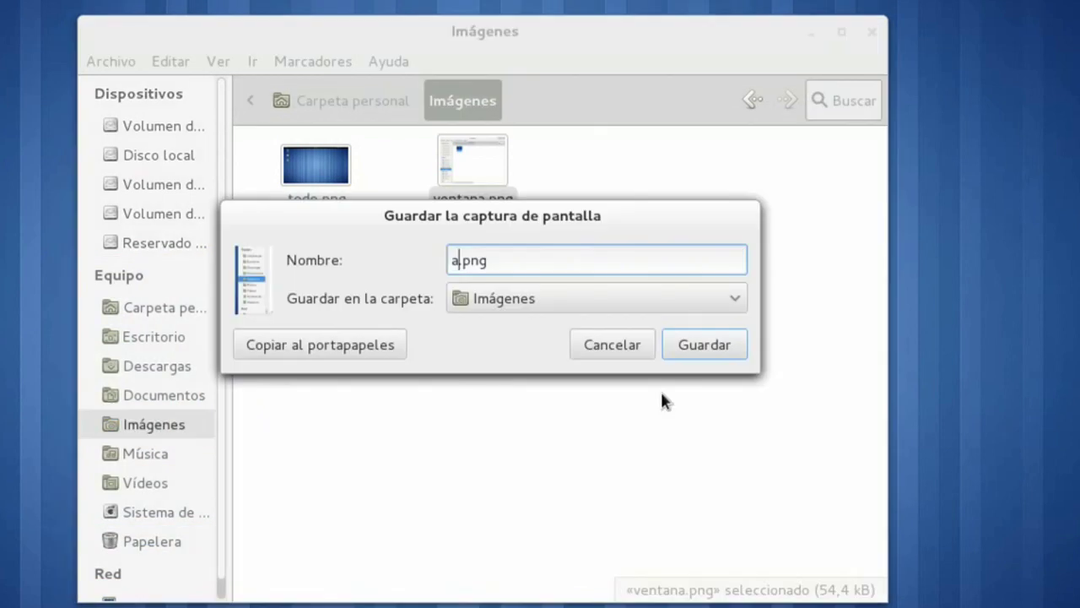
pyautogui.write('rea')
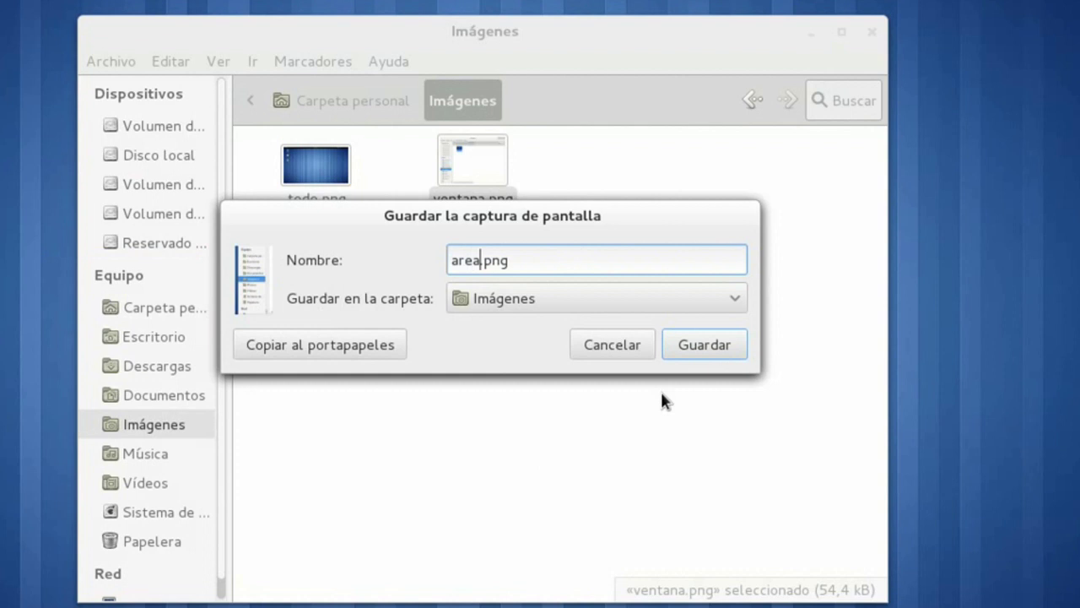
pyautogui.click(706, 346)
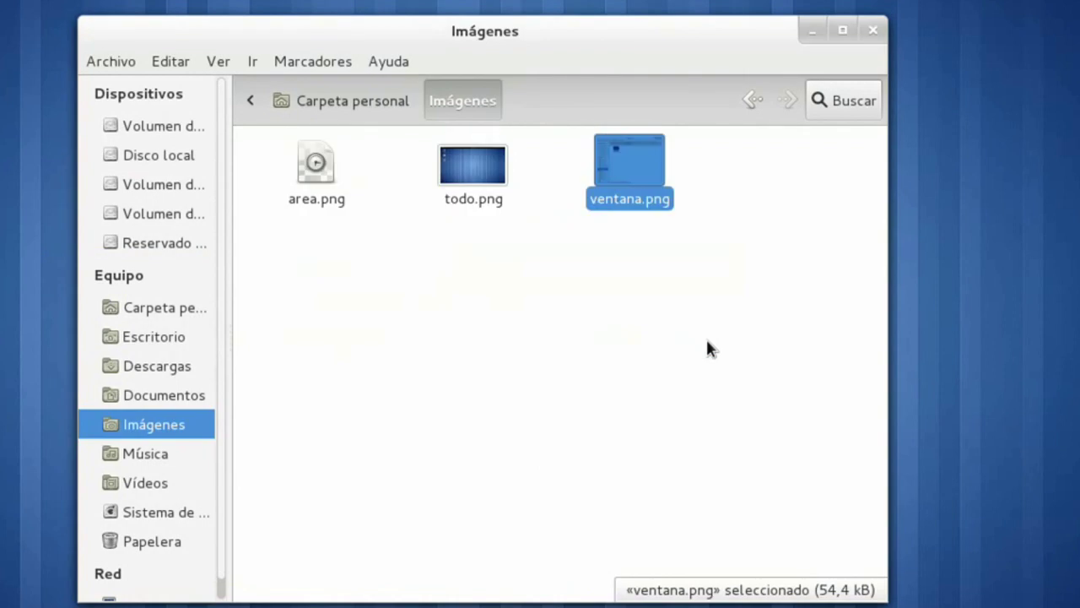
# Preview area.png from the Imágenes folder, then close the preview and clear the file selection.
pyautogui.click(335, 188)
pyautogui.click(309, 180)
pyautogui.press('space')
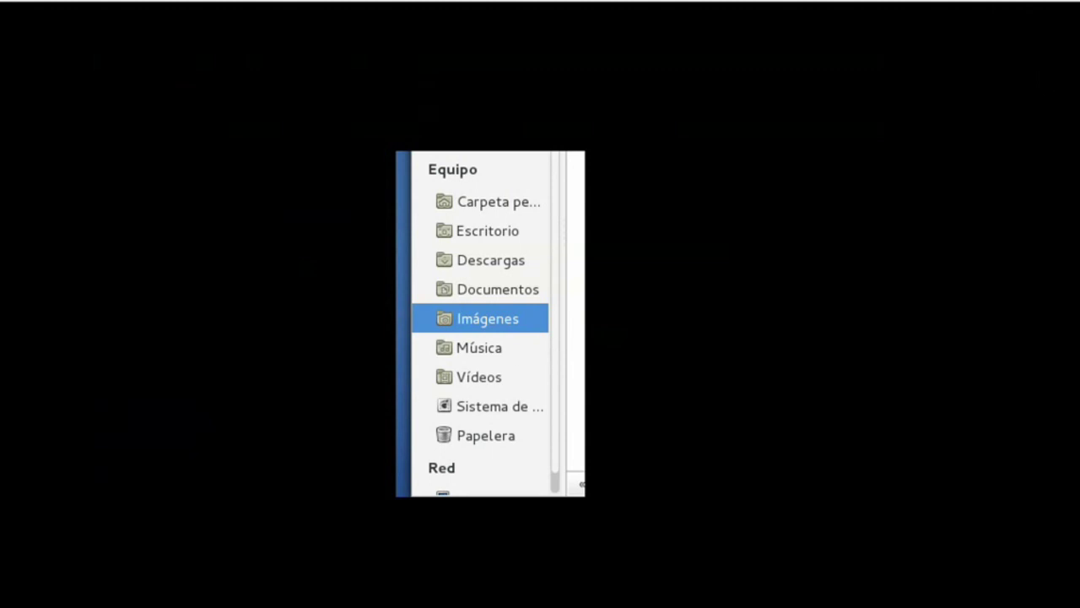
pyautogui.press('space')
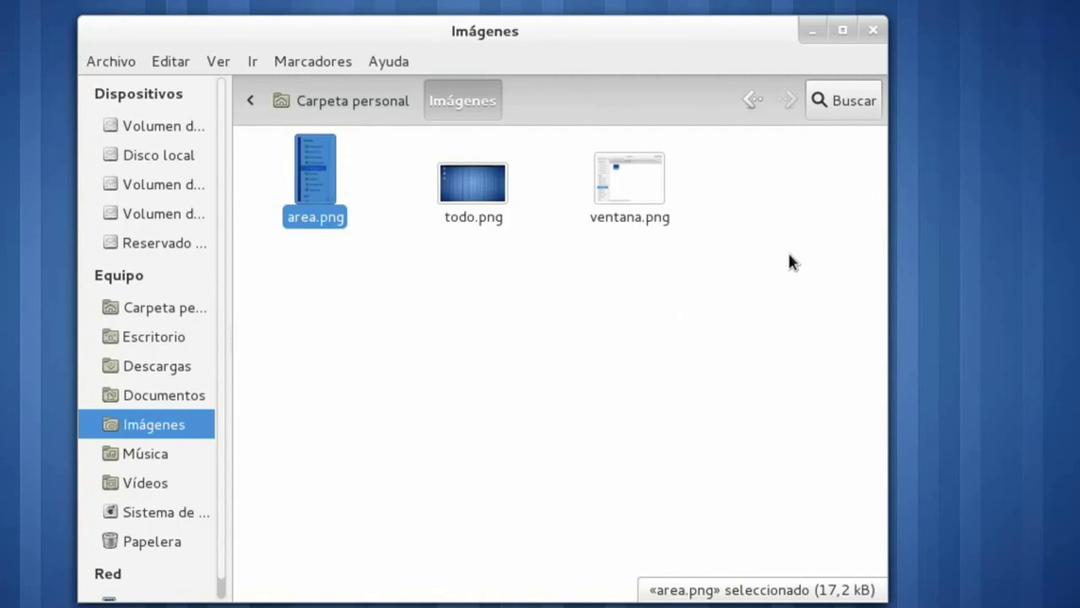
pyautogui.click(705, 271)
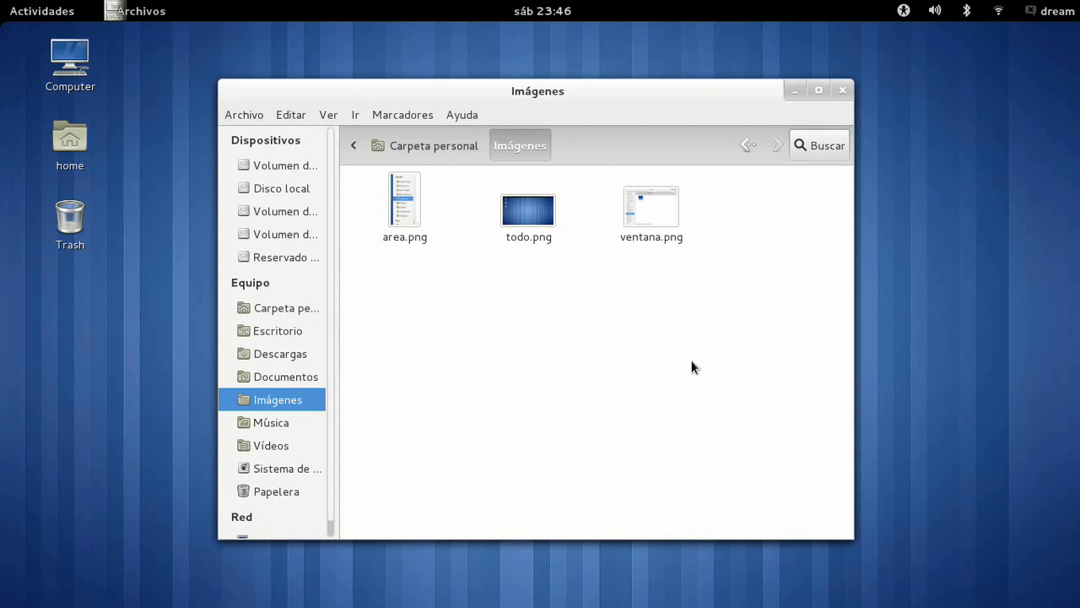
# Capture the whole desktop directly without the screenshot dialog, view the new image in Shotwell, and close it.
pyautogui.press('Print')
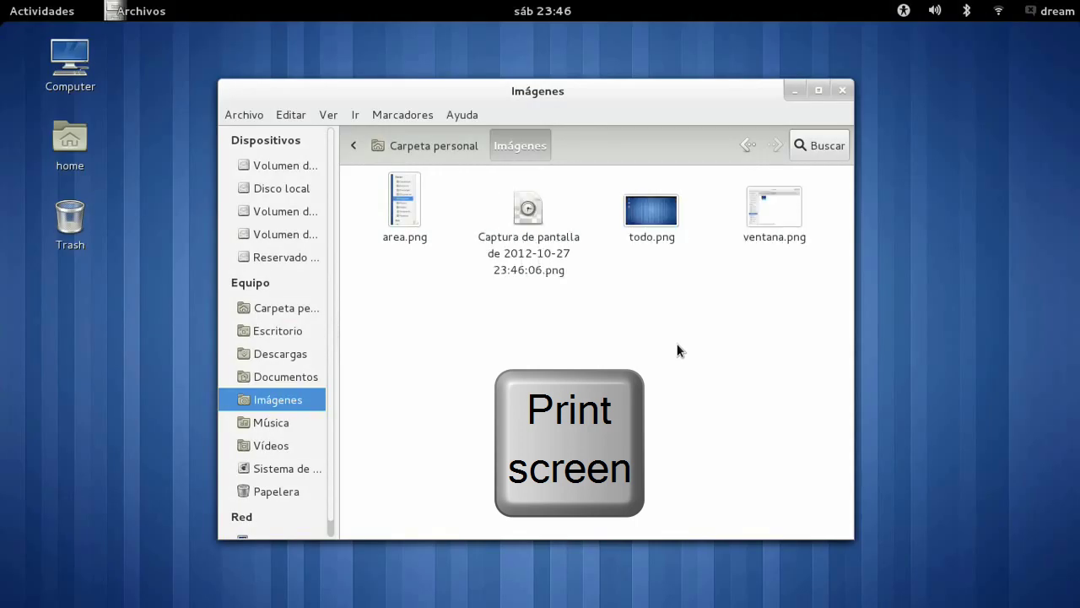
pyautogui.click(537, 241)
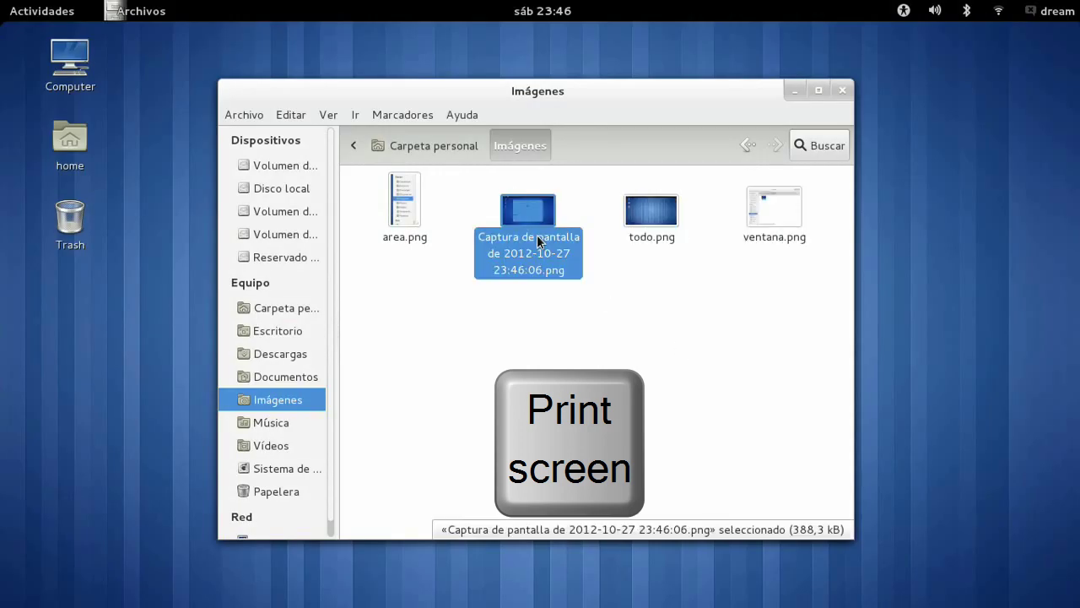
pyautogui.doubleClick(538, 241)
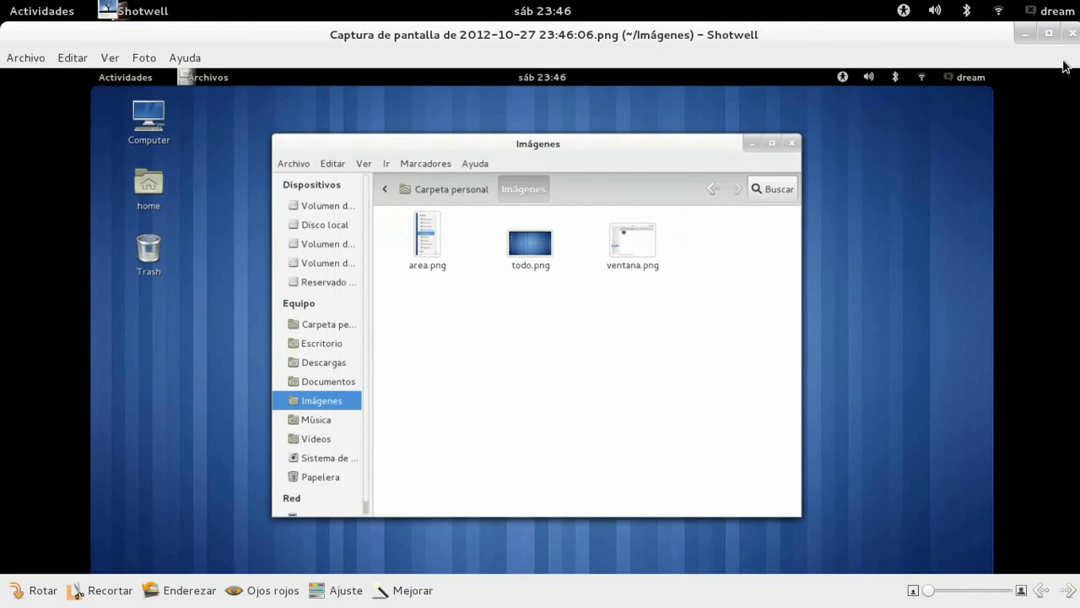
pyautogui.click(1072, 33)
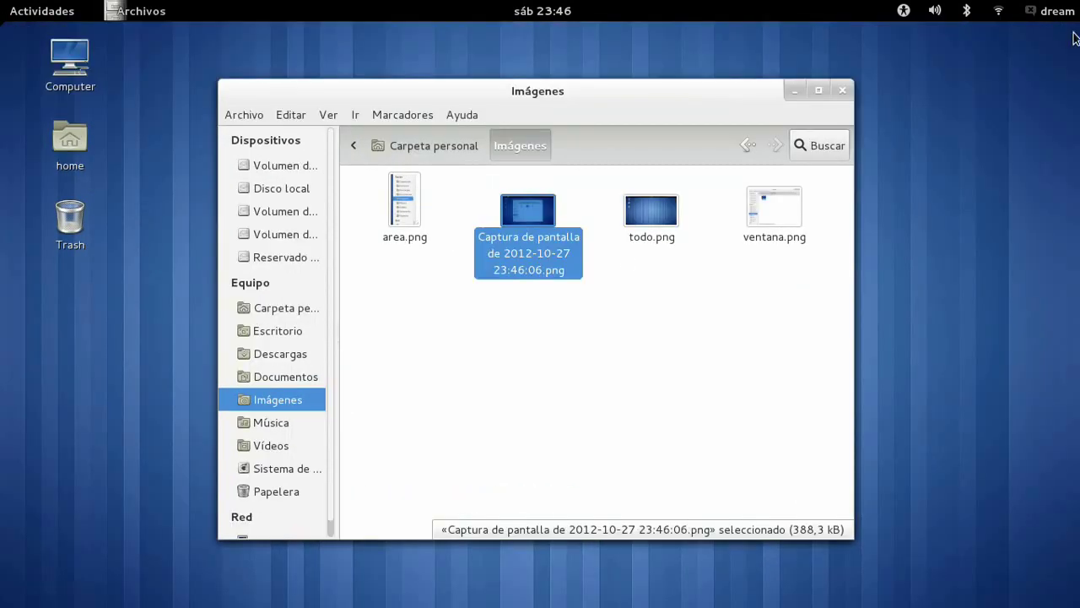
pyautogui.click(535, 402)
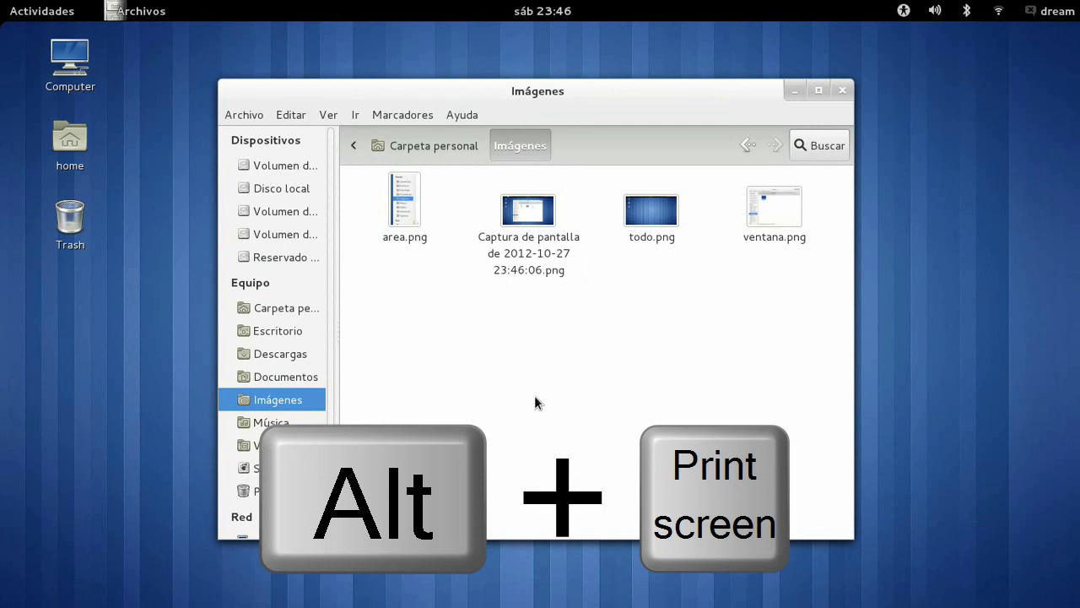
# Capture only the active Imágenes window directly without the screenshot dialog, view the new image in Shotwell, and close it.
pyautogui.press('alt+Print')
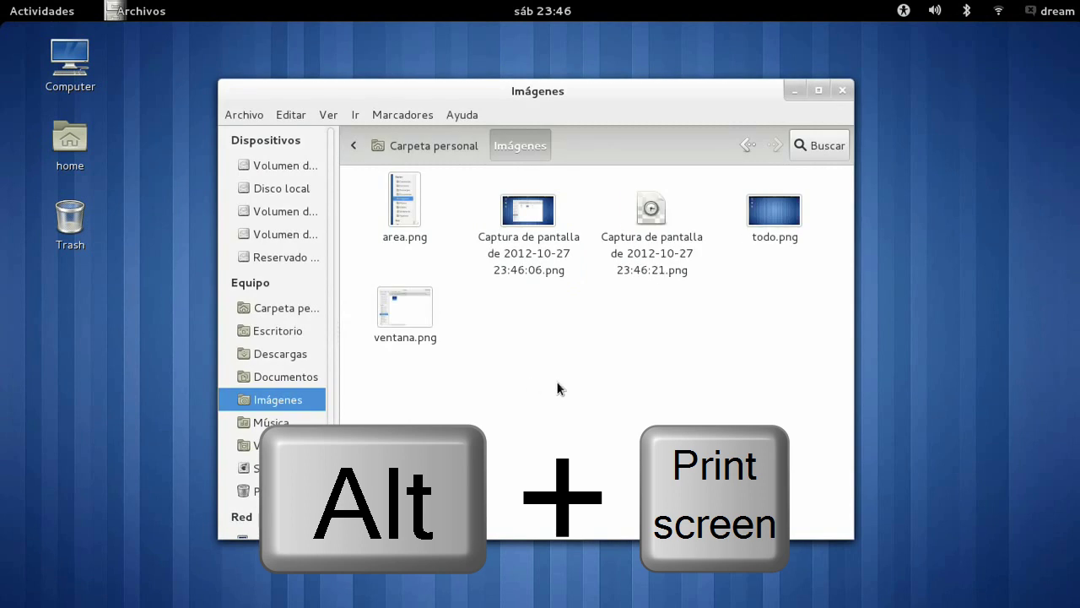
pyautogui.click(647, 245)
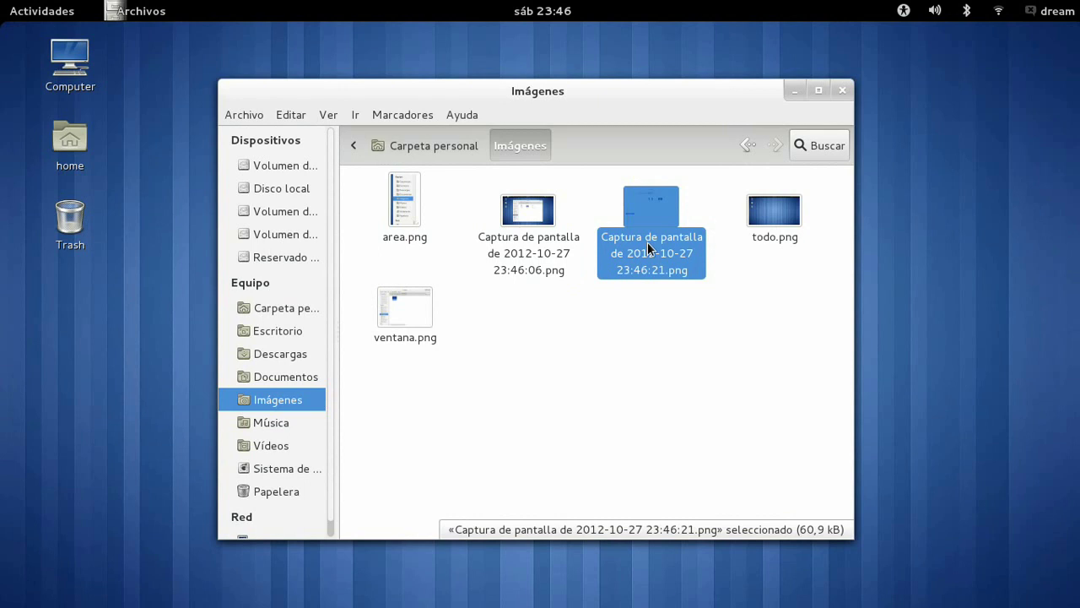
pyautogui.doubleClick(644, 242)
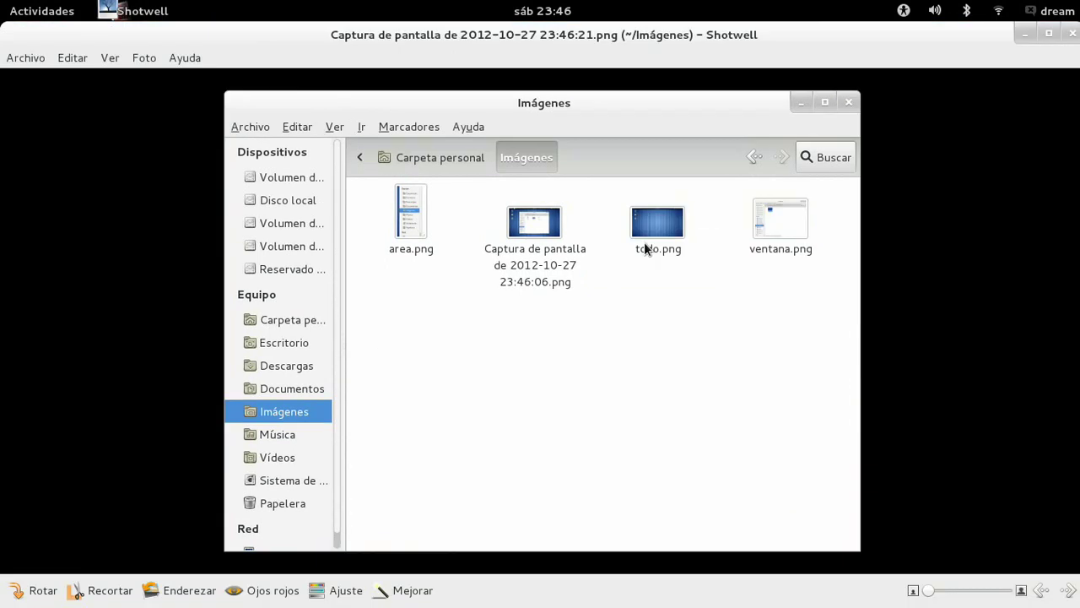
pyautogui.click(1072, 33)
pyautogui.click(624, 376)
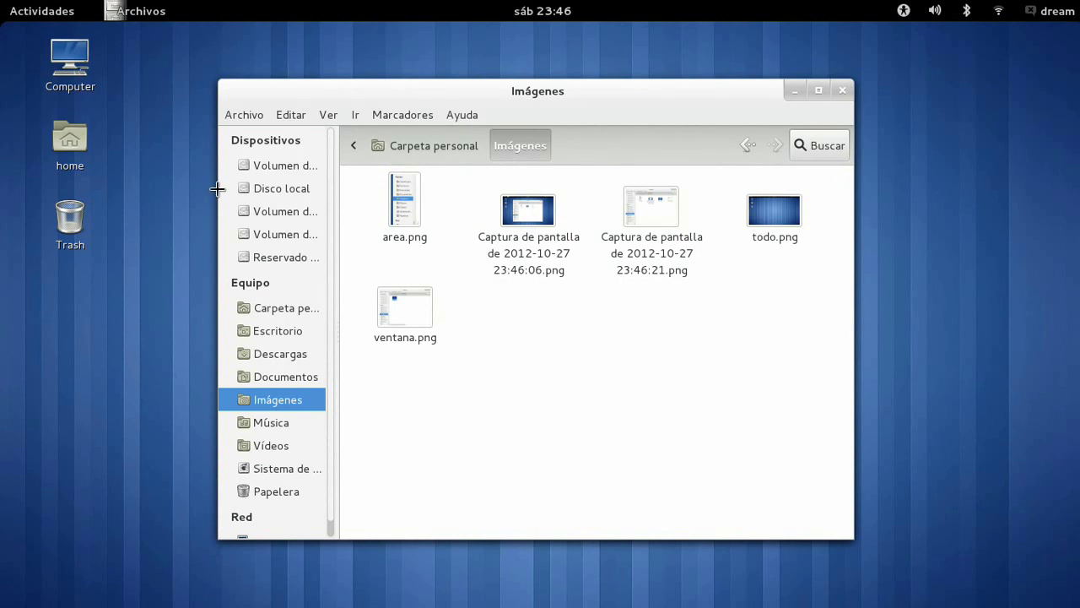
# Directly capture an area around the Dispositivos entries in the sidebar, view the new image in Shotwell, and close it.
pyautogui.moveTo(223, 147); pyautogui.dragTo(364, 297)
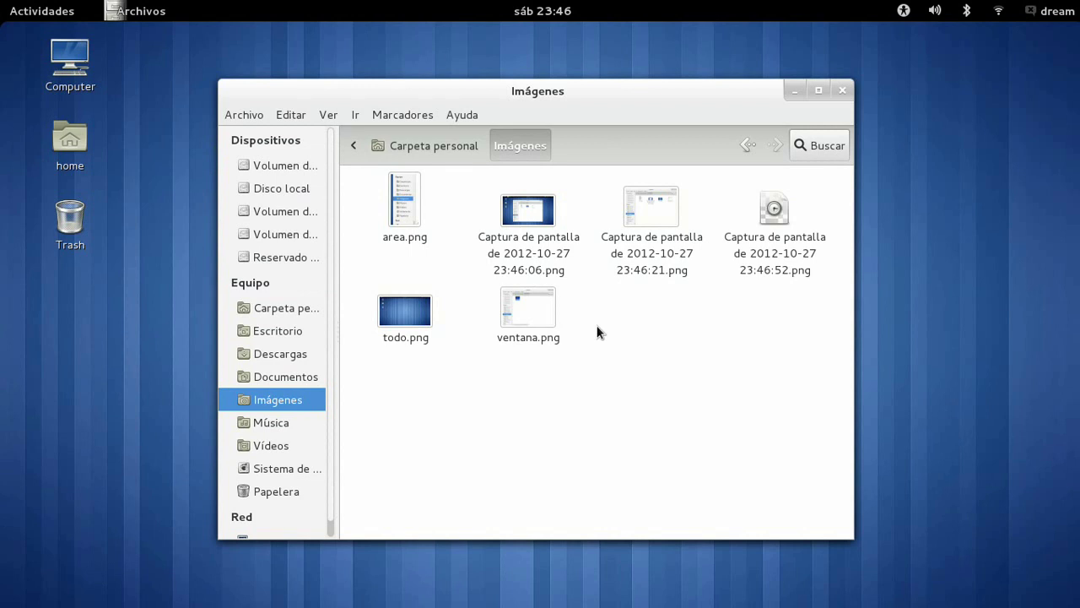
pyautogui.click(784, 252)
pyautogui.doubleClick(782, 252)
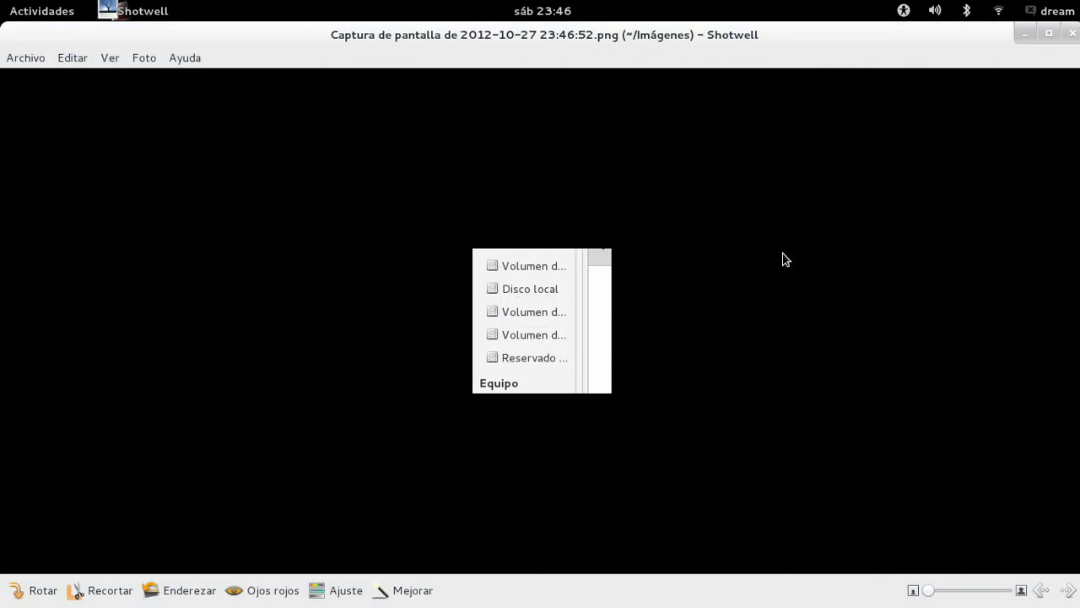
pyautogui.hotkey('alt', 'space')
pyautogui.hotkey('alt', 'F4')
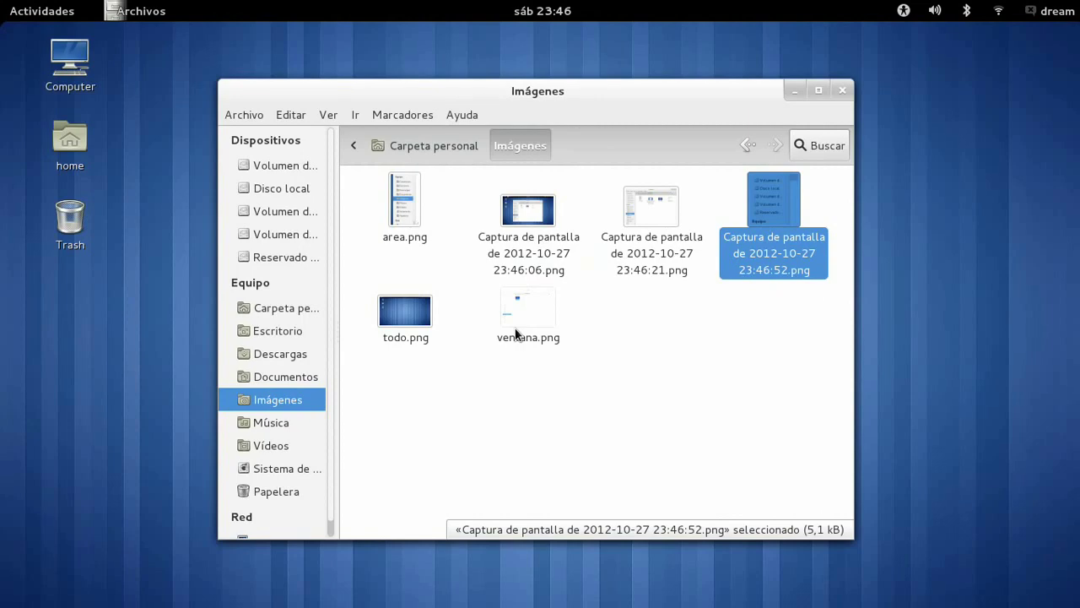
# Open the activities overview from the Imágenes window.
pyautogui.press('super')
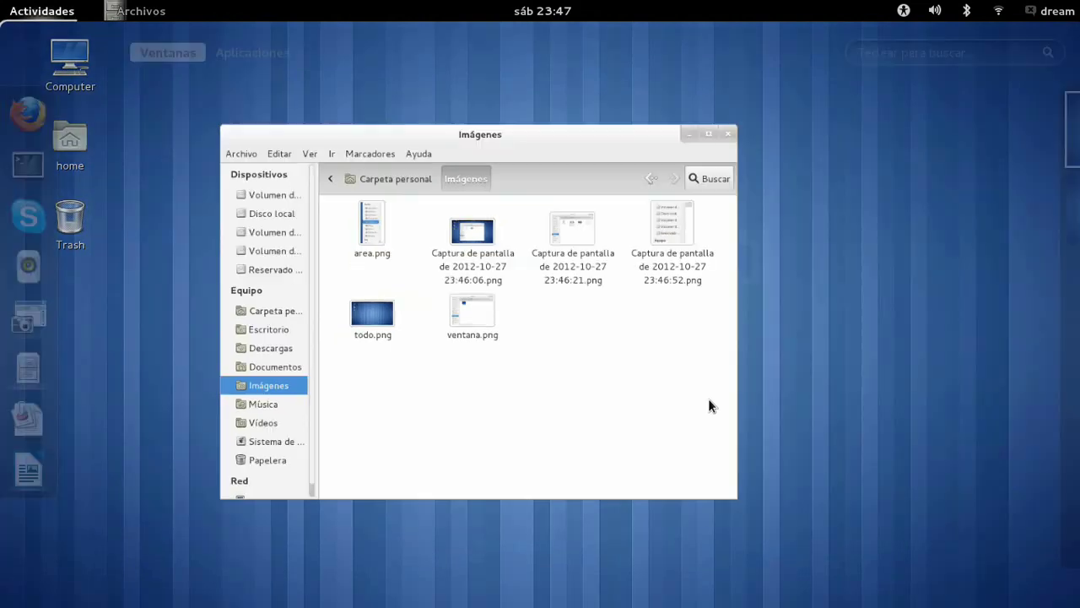